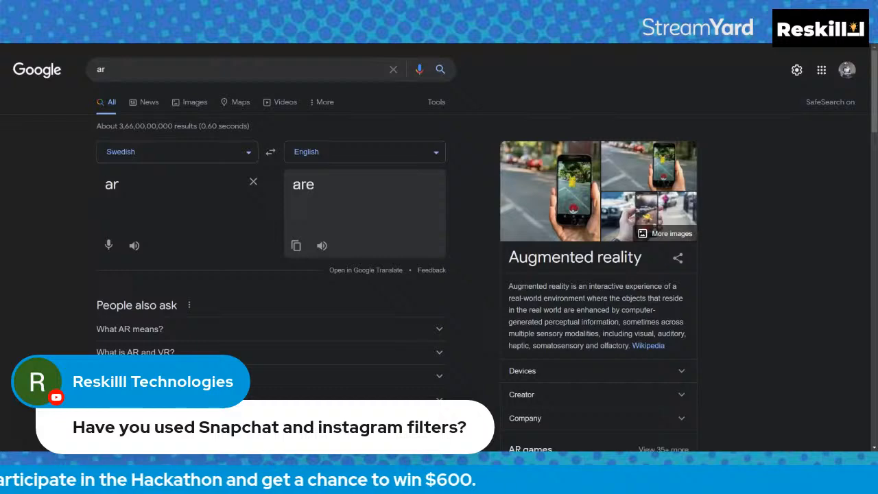
# Step: Switch to the Reydar article on 2021 AR trends and highlight the sentence projecting AR active device growth through 2024
pyautogui.hotkey('ctrl', 'Tab')
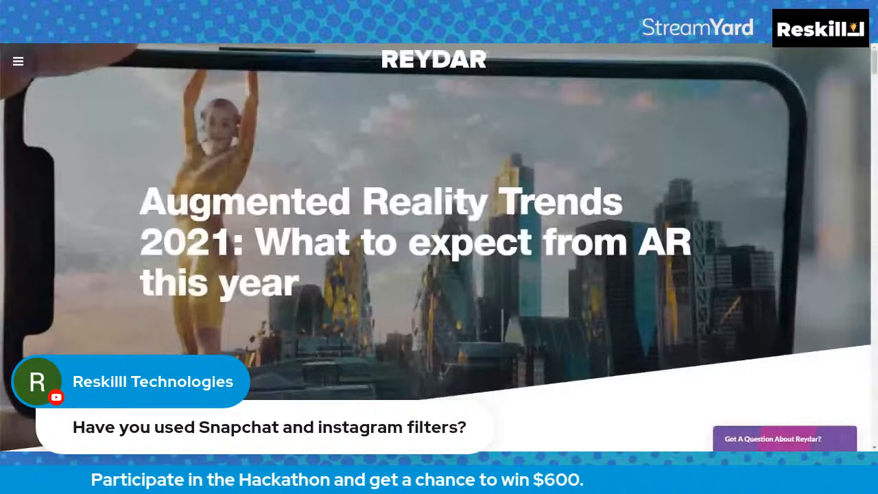
pyautogui.scroll(-3, 439, 309)
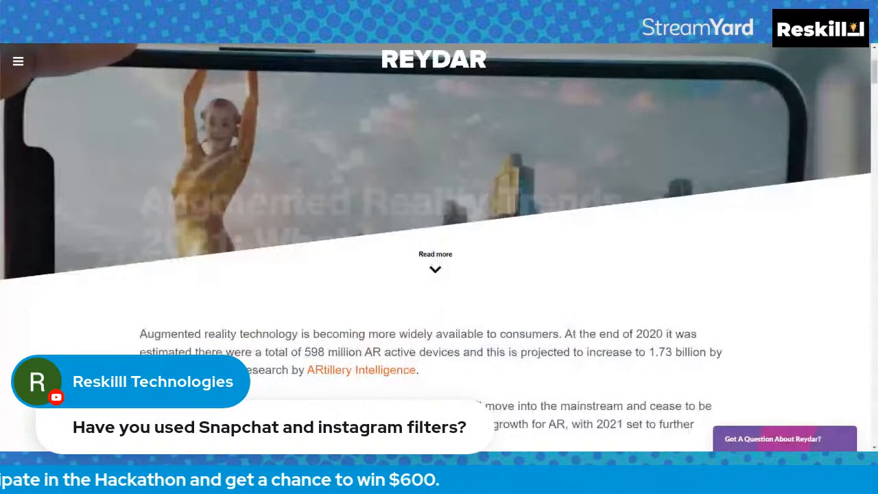
pyautogui.scroll(-3, 439, 274)
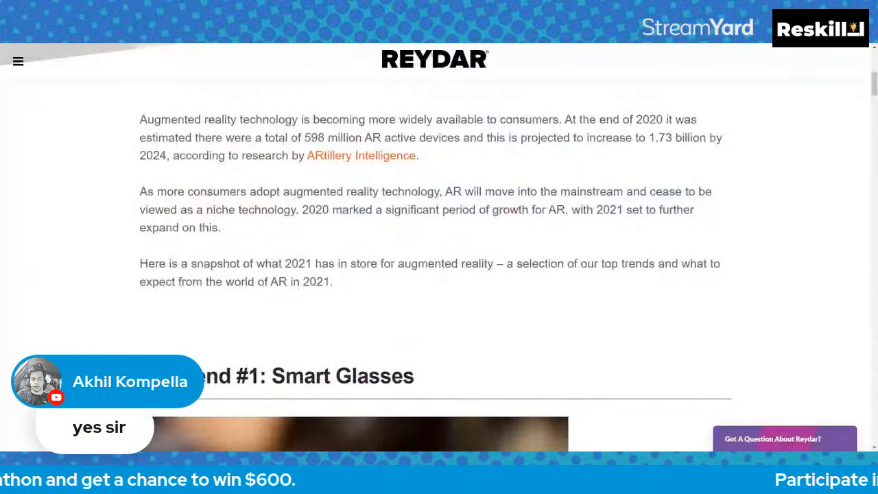
pyautogui.moveTo(408, 119); pyautogui.dragTo(554, 120)
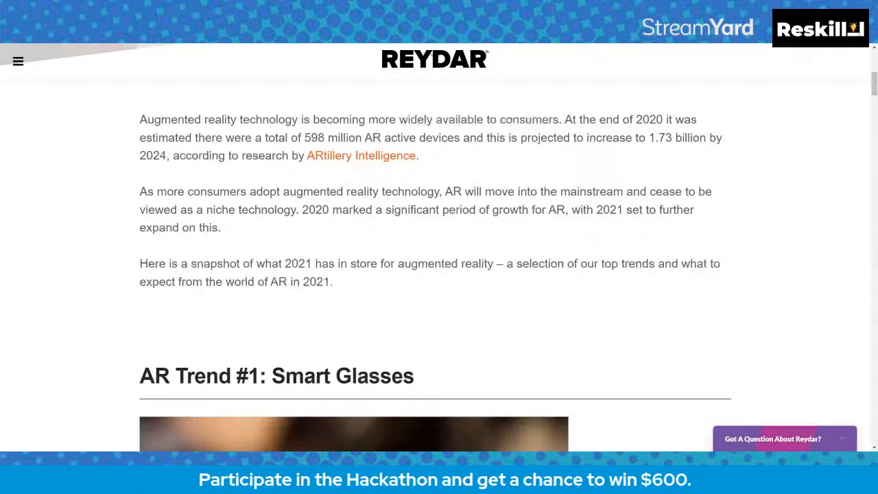
pyautogui.moveTo(345, 146); pyautogui.dragTo(461, 145)
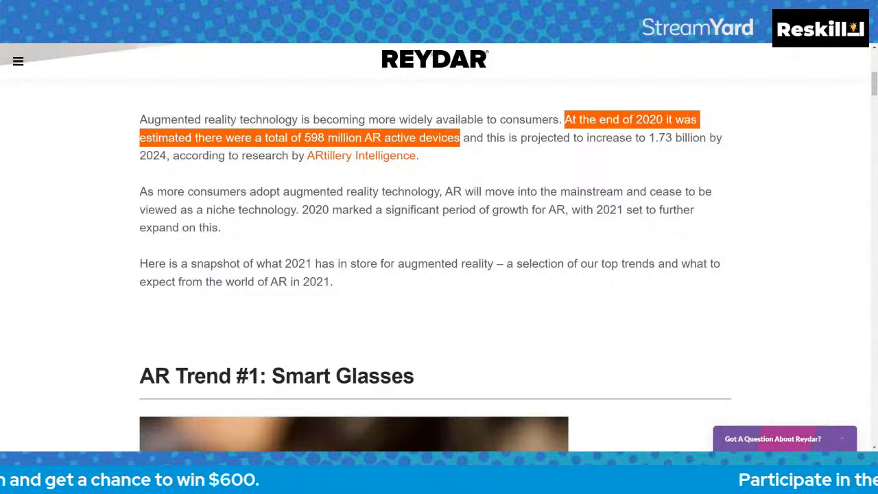
pyautogui.moveTo(461, 145); pyautogui.dragTo(166, 156)
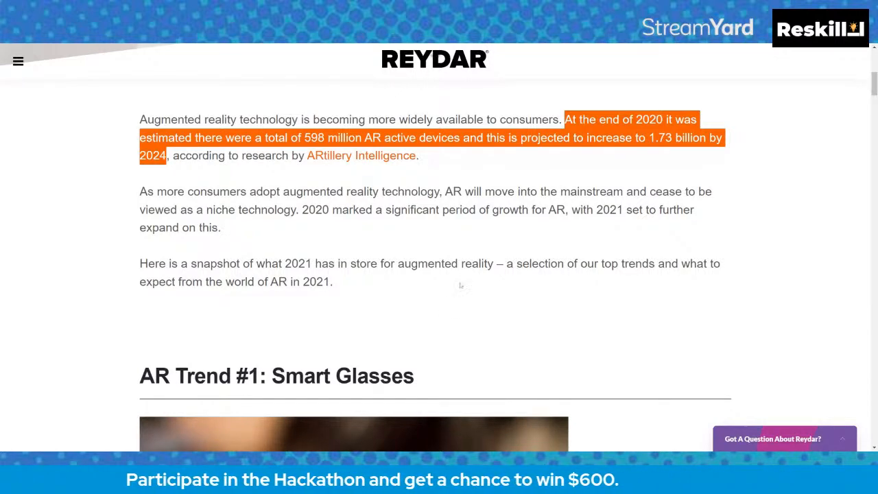
# Step: Read through the article's Smart Glasses trend up to the start of the Avatars section
pyautogui.scroll(-2, 404, 304)
pyautogui.scroll(-4, 404, 304)
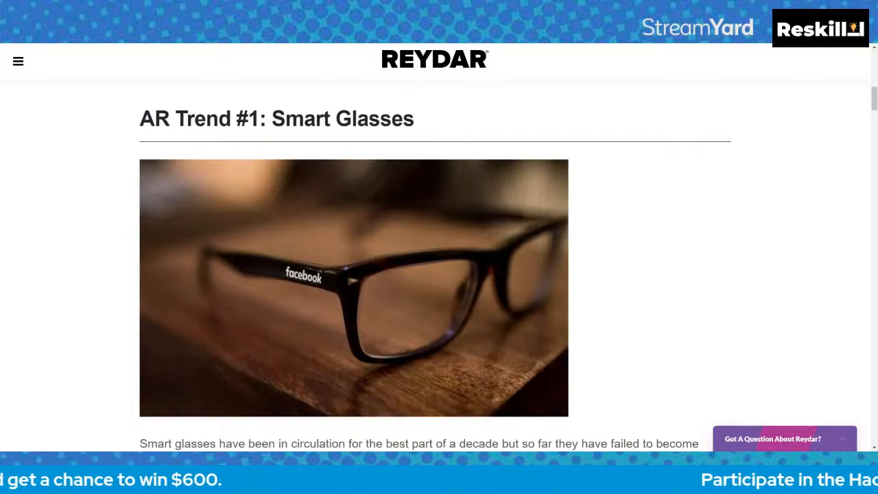
pyautogui.scroll(-2, 355, 217)
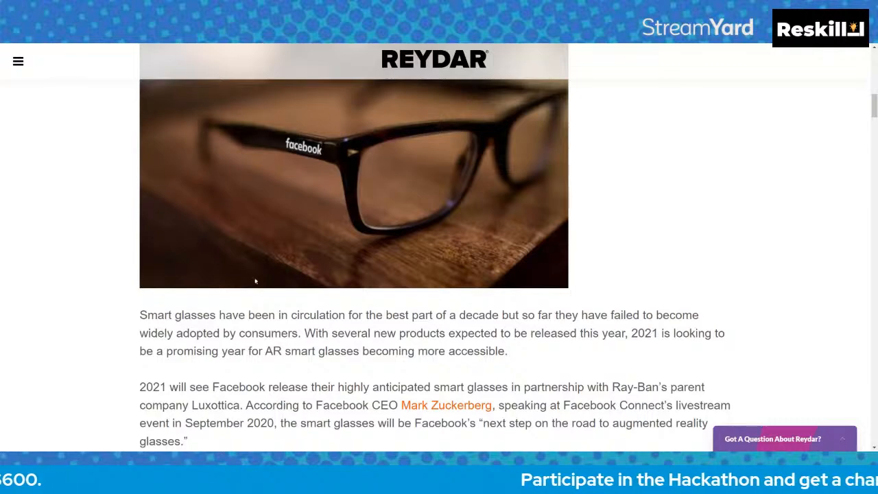
pyautogui.scroll(-4, 287, 267)
pyautogui.scroll(-5, 287, 266)
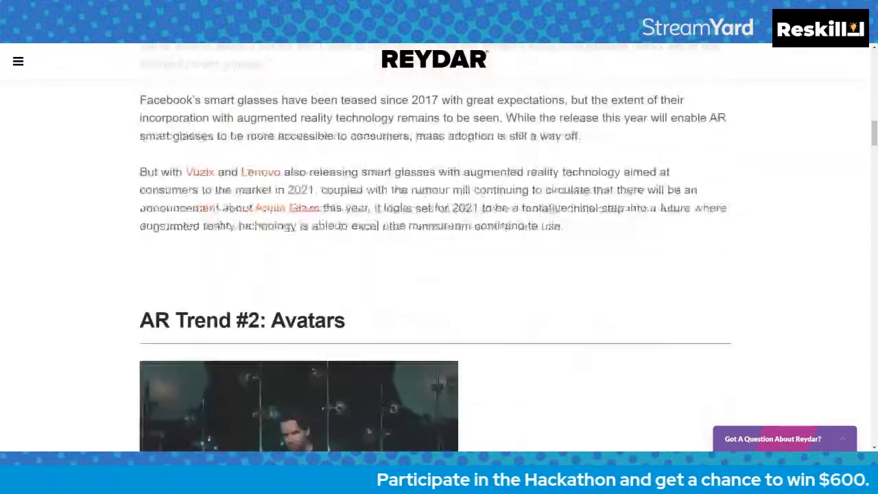
pyautogui.moveTo(271, 163); pyautogui.dragTo(345, 162)
# Step: Look over the article's 5G and Education trends, highlighting the word Education in its heading
pyautogui.scroll(-12, 433, 243)
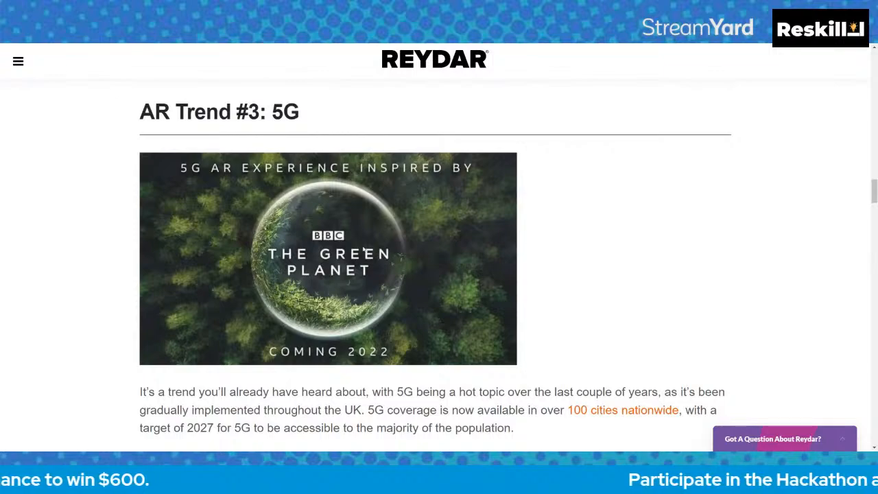
pyautogui.scroll(-3, 364, 248)
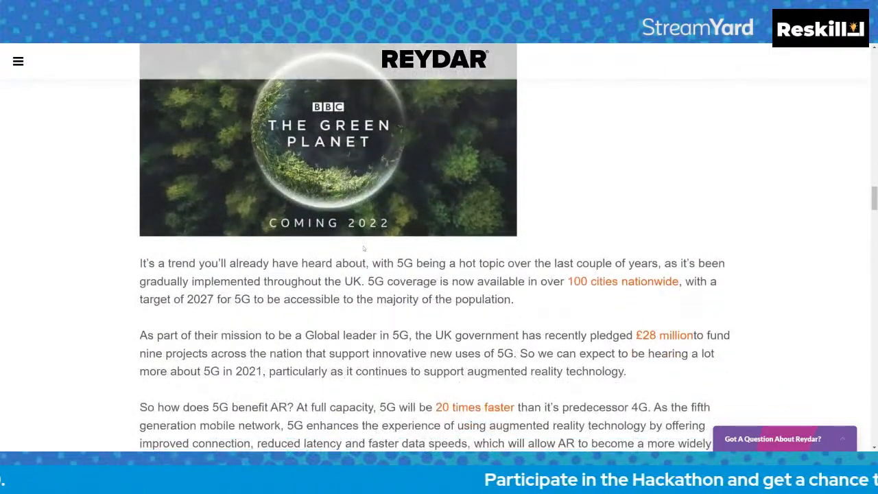
pyautogui.scroll(-7, 364, 249)
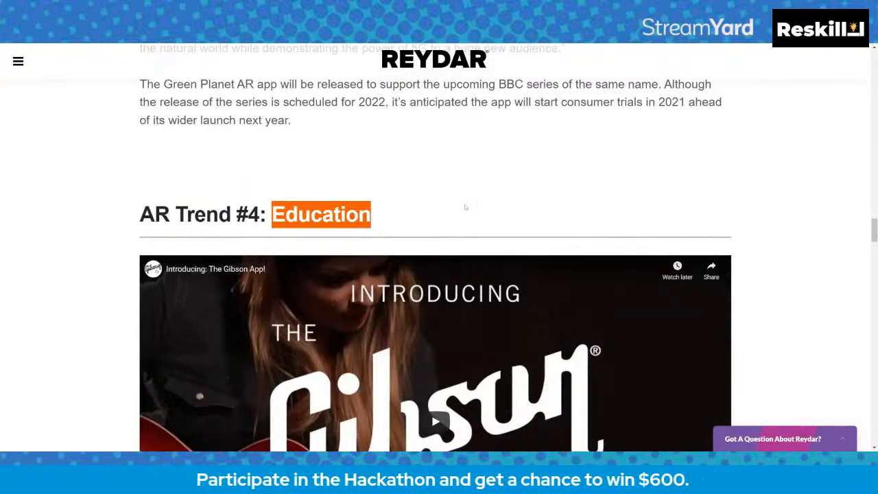
pyautogui.scroll(-1, 465, 204)
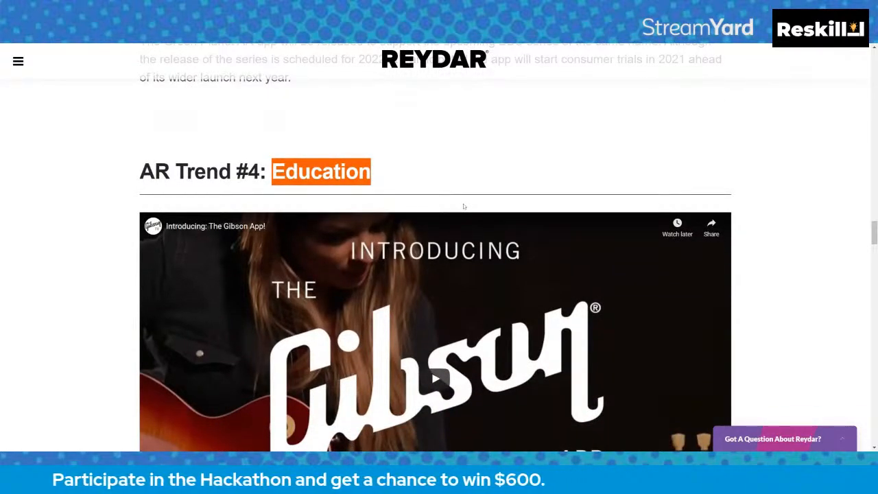
pyautogui.scroll(-4, 454, 168)
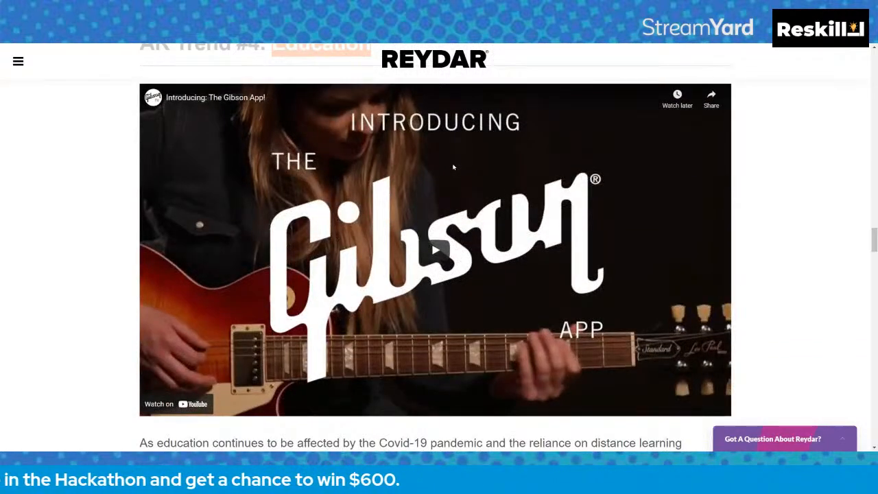
# Step: Continue through the article's Theme Park Rides trend to the LiDAR trend and its example image
pyautogui.scroll(-8, 453, 167)
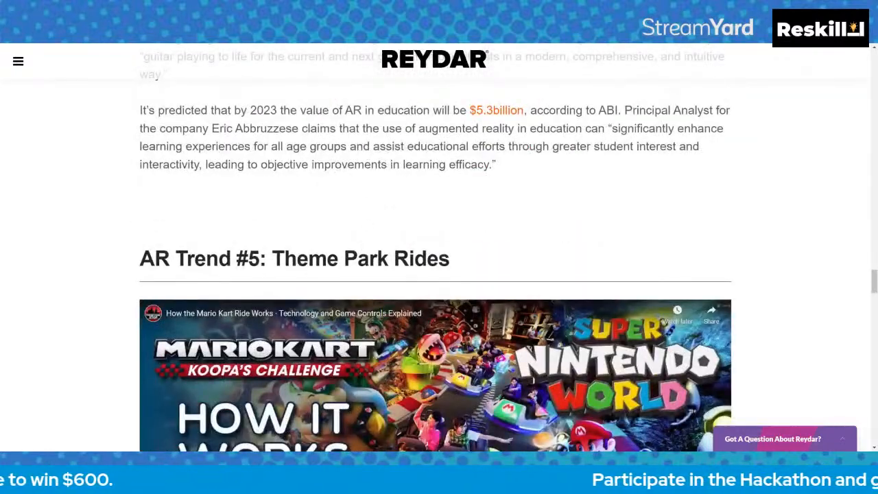
pyautogui.scroll(-5, 448, 275)
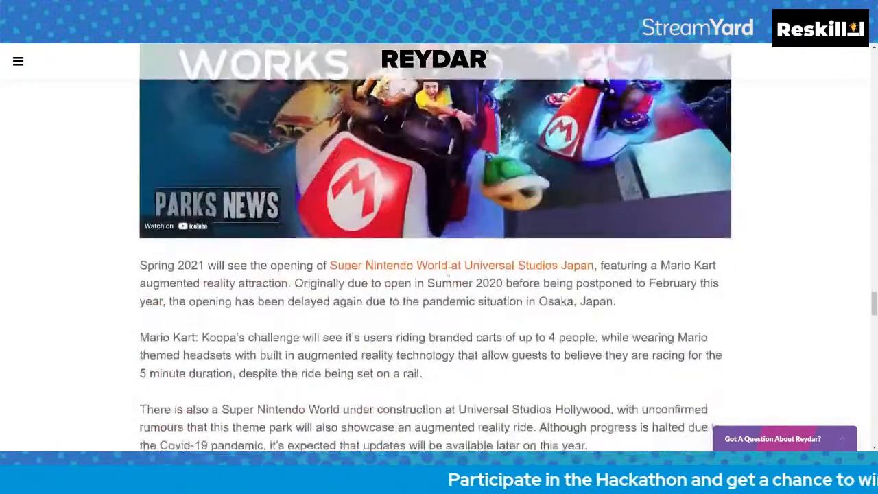
pyautogui.scroll(-10, 447, 273)
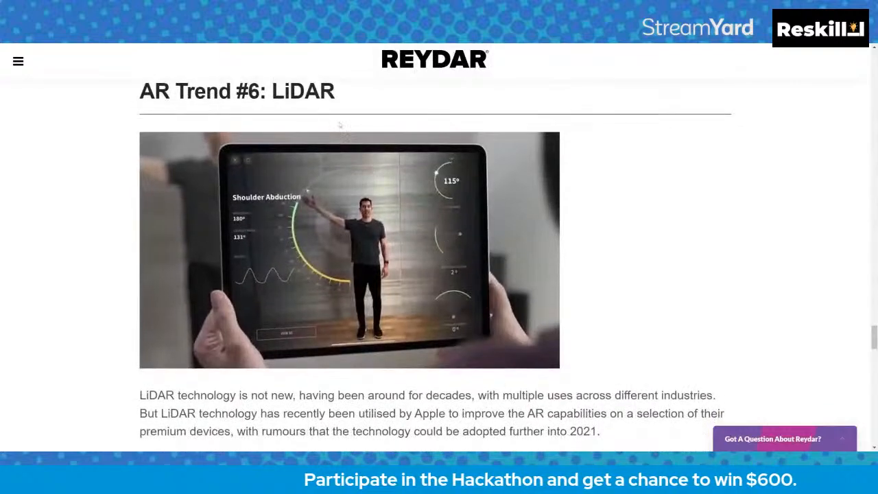
pyautogui.doubleClick(304, 92)
pyautogui.click(366, 103)
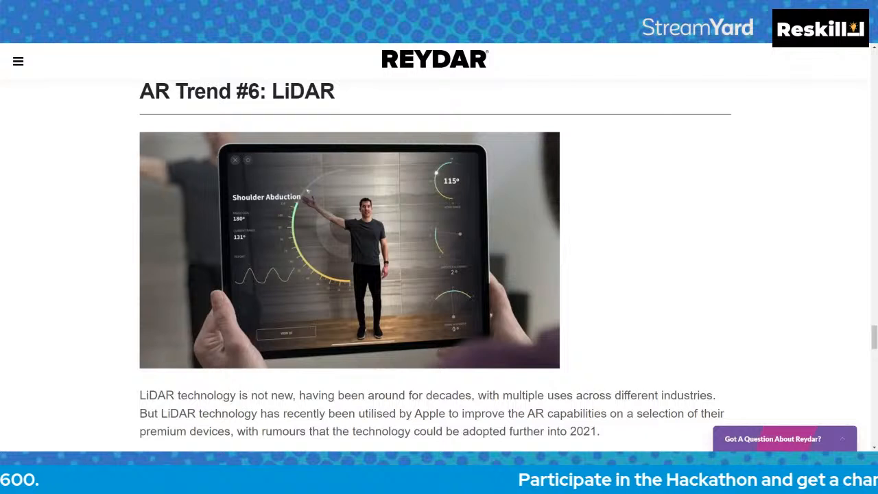
# Step: Switch to the Spark AR website and look over the homepage's Facebook Connect 2021 roundup and effect samples
pyautogui.hotkey('ctrl', 'Tab')
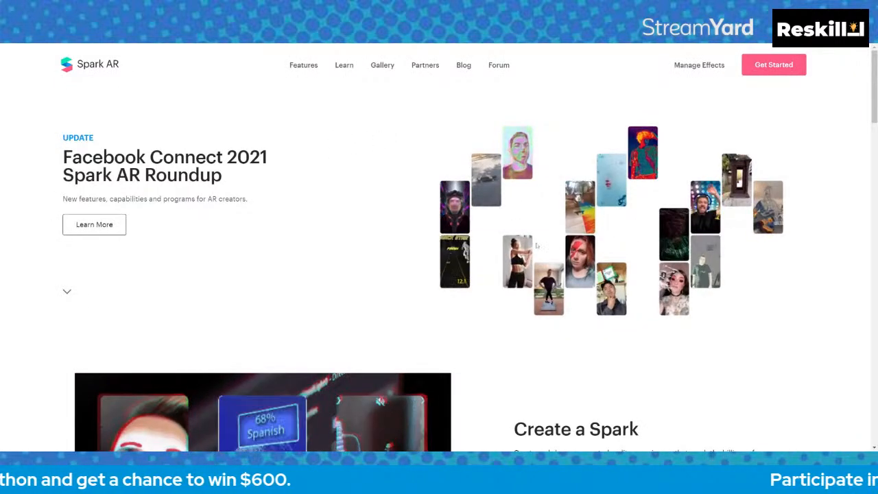
pyautogui.scroll(-2, 521, 265)
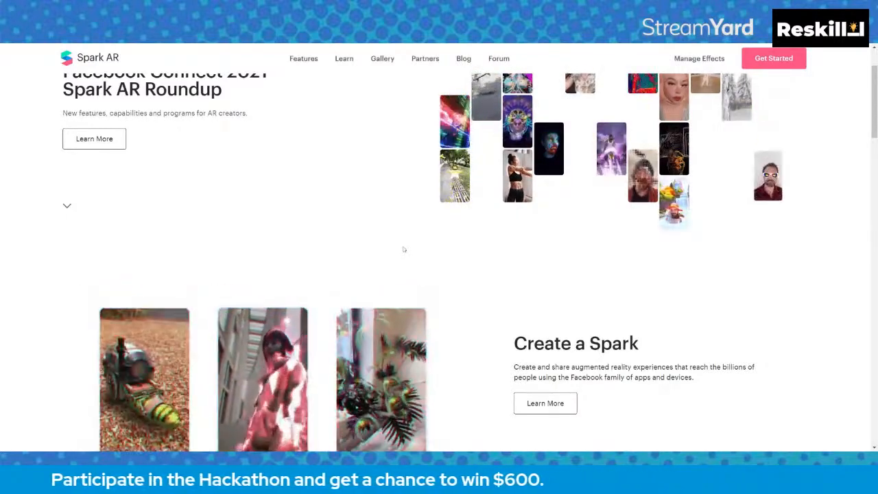
pyautogui.scroll(1, 380, 238)
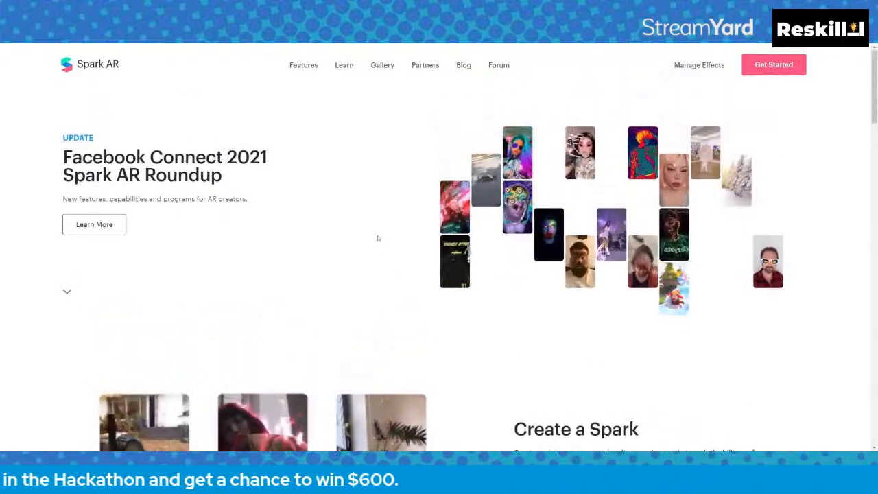
pyautogui.scroll(-1, 377, 238)
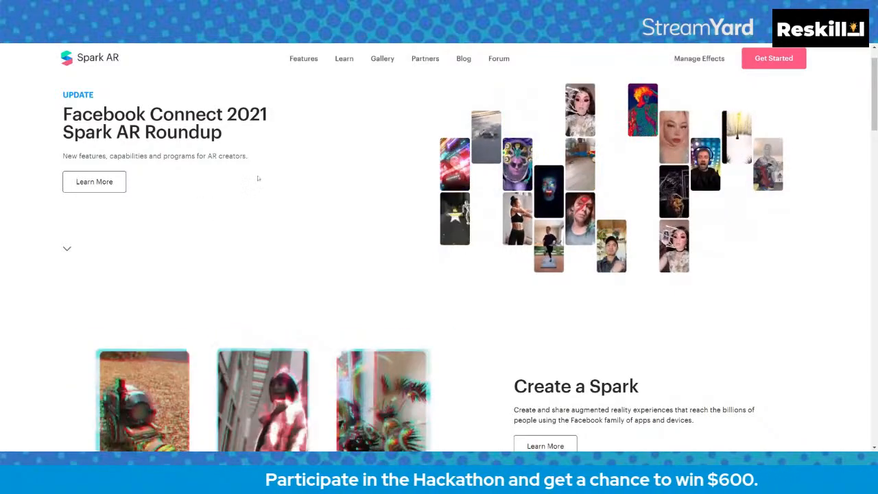
pyautogui.scroll(1, 271, 235)
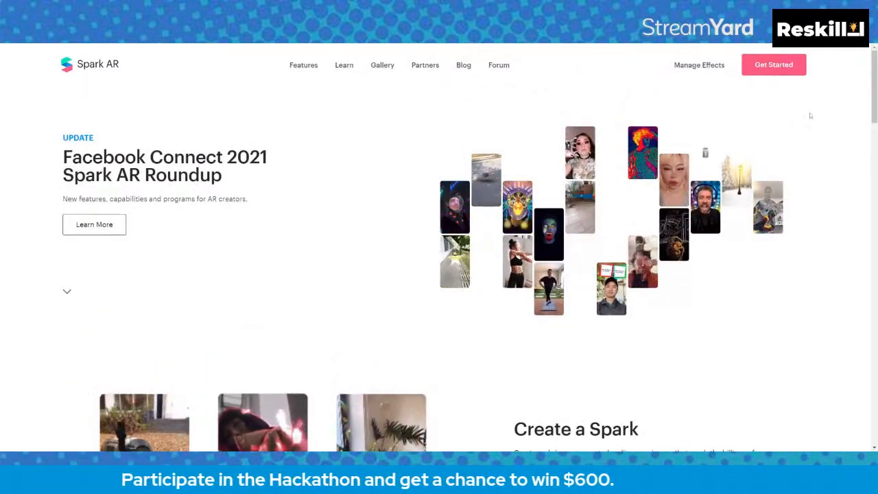
# Step: Find the Spark AR Studio download in the Powerful AR software section of the Spark AR homepage
pyautogui.click(776, 72)
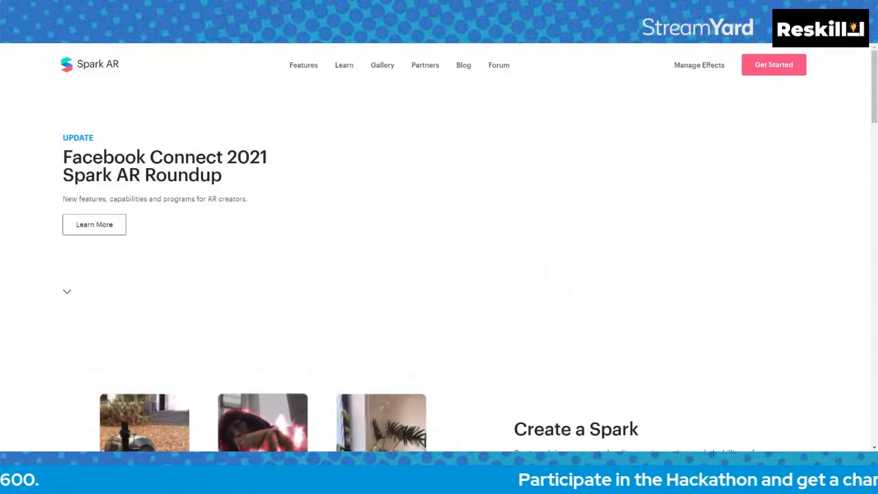
pyautogui.scroll(-6, 230, 207)
pyautogui.scroll(-2, 231, 207)
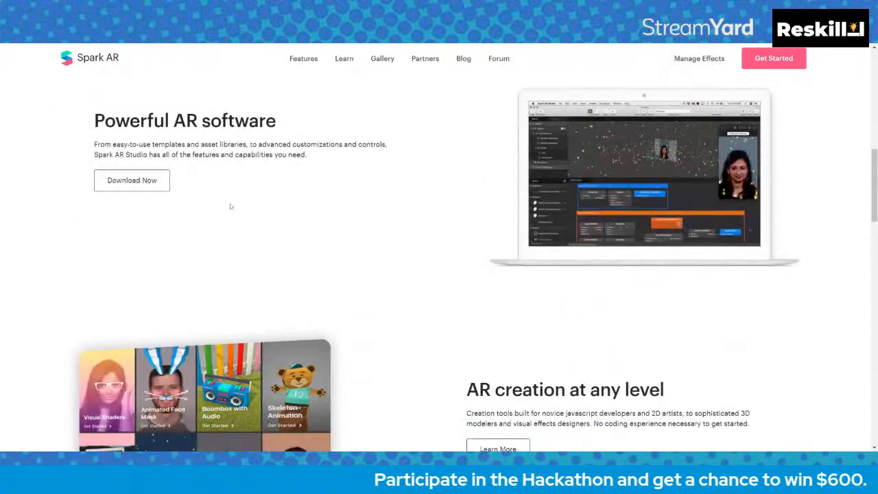
pyautogui.click(136, 189)
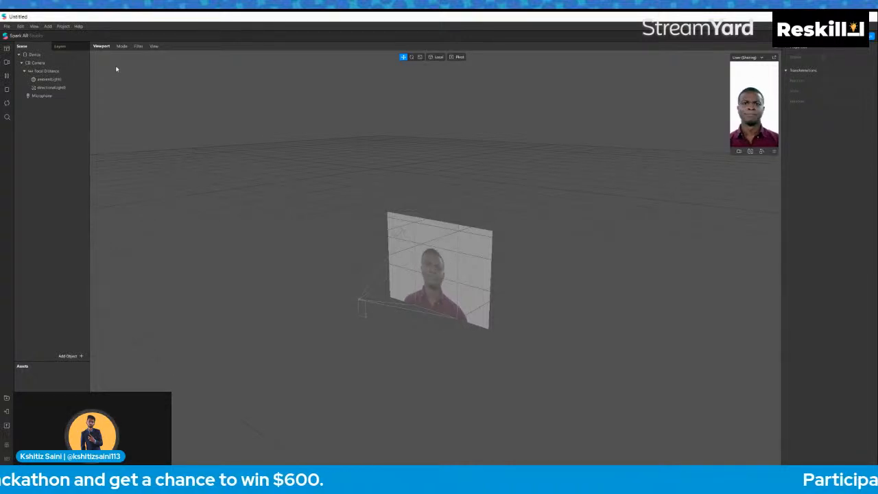
# Step: Switch to the untitled Spark AR Studio project and examine the camera preview from the front in the 3D viewport
pyautogui.scroll(5, 278, 175)
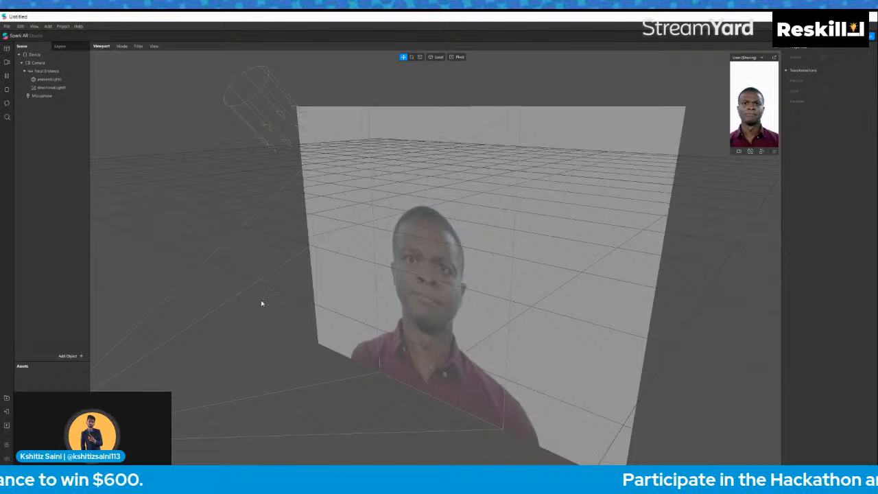
pyautogui.keyDown('alt'); pyautogui.moveTo(267, 320); pyautogui.dragTo(335, 290); pyautogui.keyUp('alt')
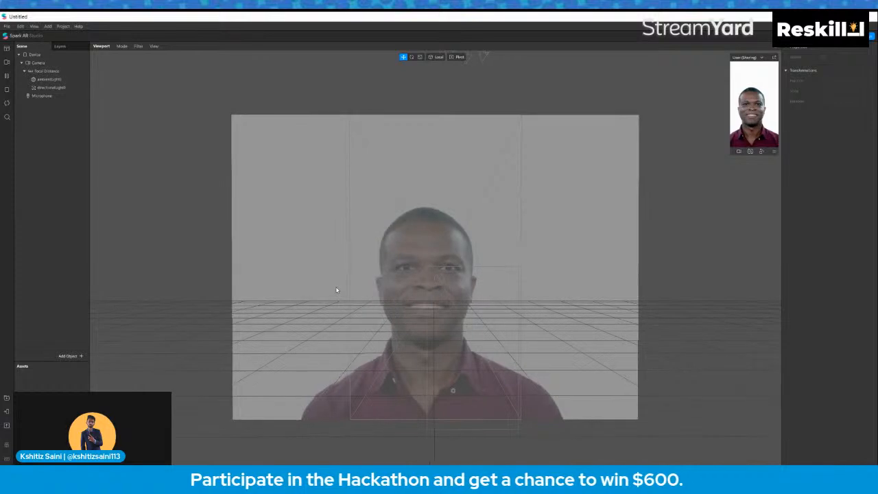
pyautogui.keyDown('alt'); pyautogui.moveTo(337, 287); pyautogui.dragTo(334, 287); pyautogui.keyUp('alt')
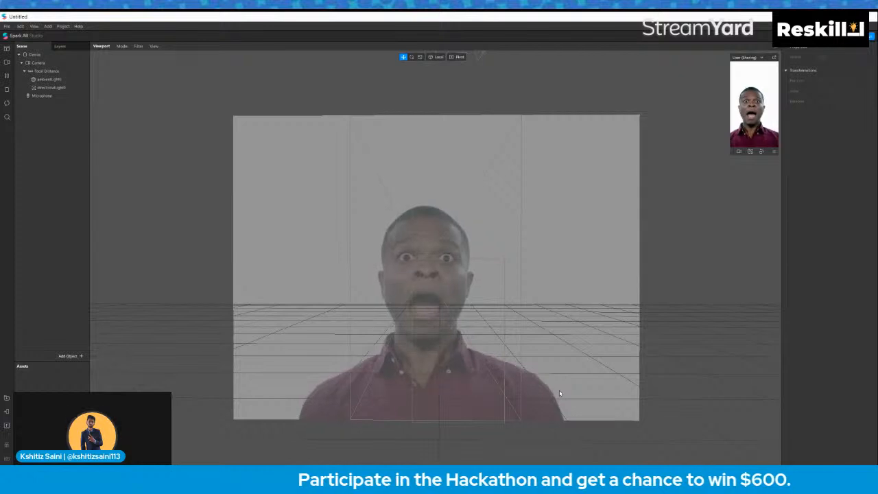
pyautogui.moveTo(541, 390)
pyautogui.mouseDown(button='middle')
pyautogui.moveTo(543, 333)
pyautogui.moveTo(541, 356)
pyautogui.moveTo(496, 384)
pyautogui.moveTo(549, 385)
pyautogui.moveTo(533, 378)
pyautogui.mouseUp(button='middle')
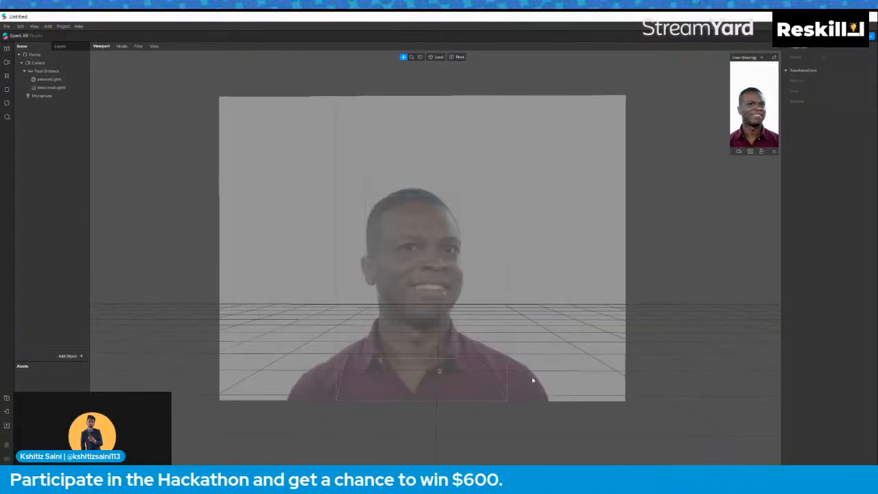
pyautogui.scroll(1, 286, 230)
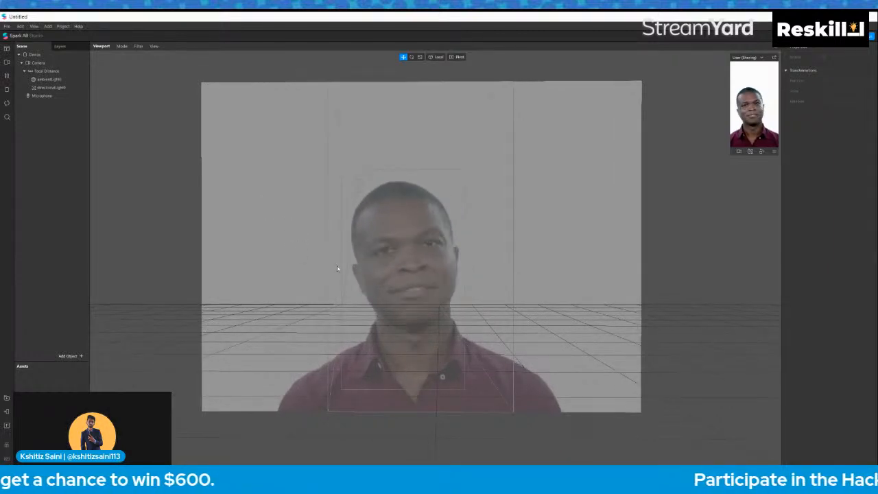
pyautogui.scroll(2, 334, 206)
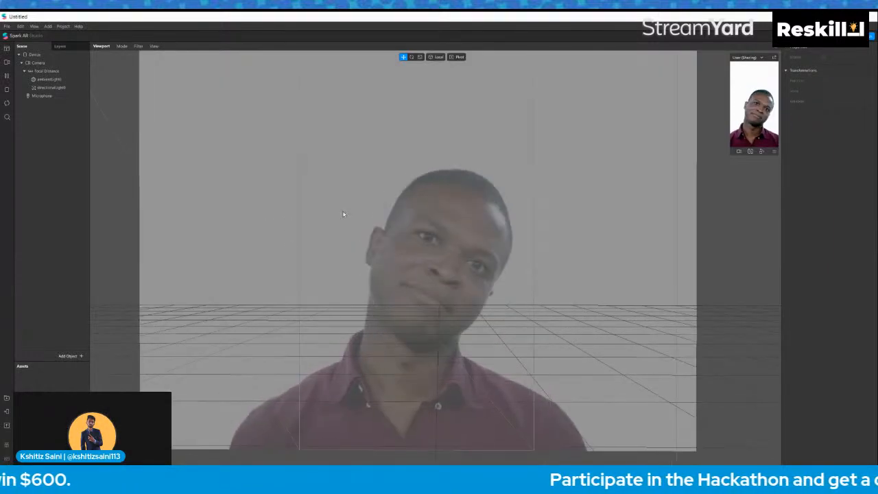
pyautogui.scroll(-3, 336, 205)
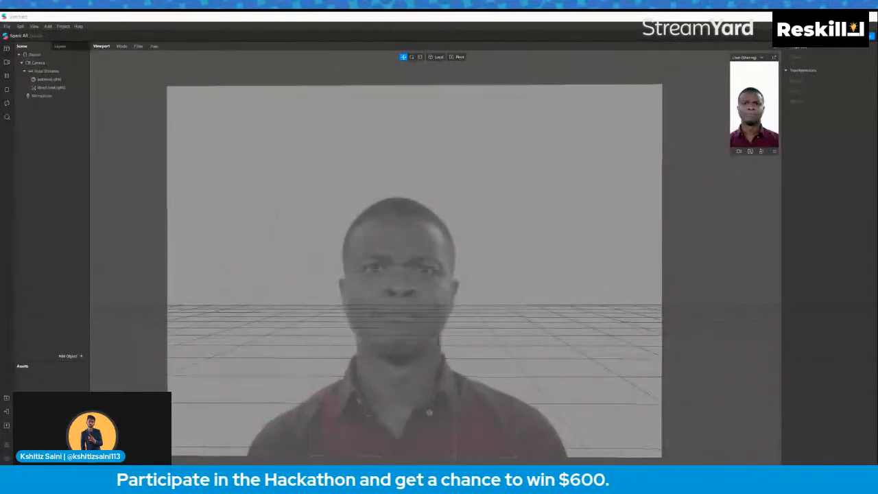
# Step: Insert a Plane object into the scene and give it a new material
pyautogui.click(69, 354)
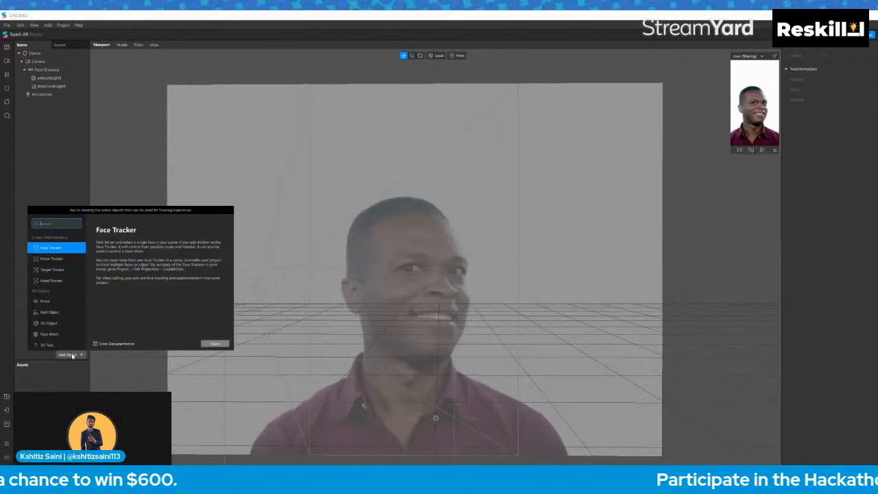
pyautogui.click(48, 301)
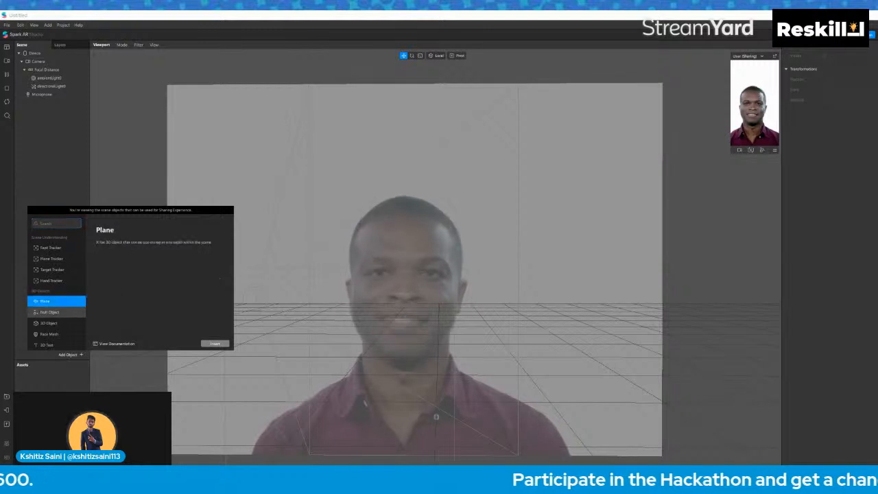
pyautogui.click(216, 343)
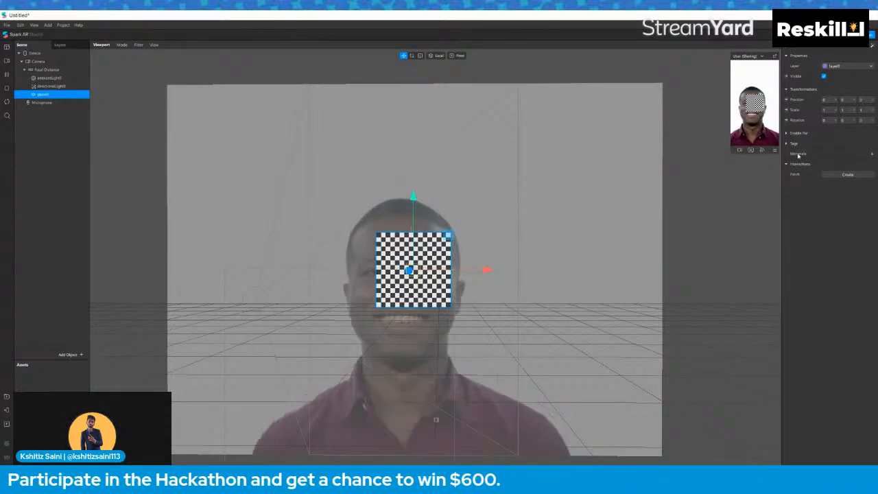
pyautogui.click(872, 154)
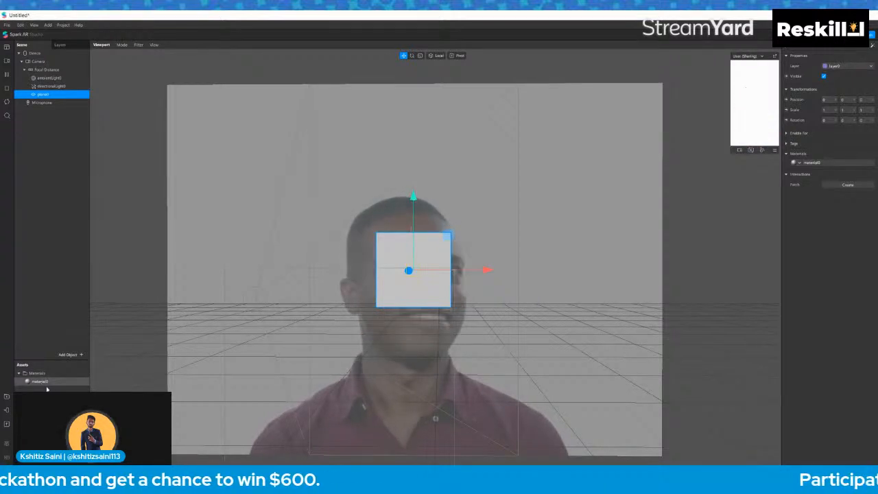
# Step: Set the plane material's diffuse color to dark red (#aa0000) and use reskill-spark-logo.png as its diffuse texture
pyautogui.click(39, 383)
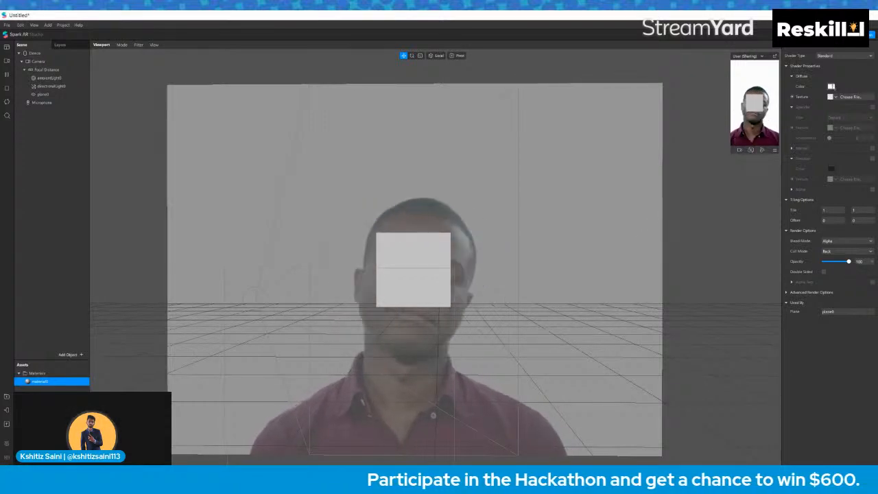
pyautogui.click(831, 86)
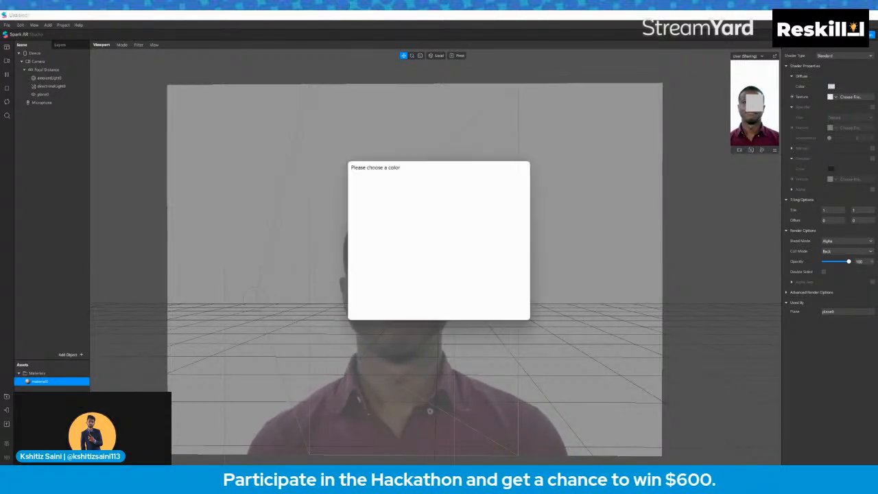
pyautogui.click(367, 190)
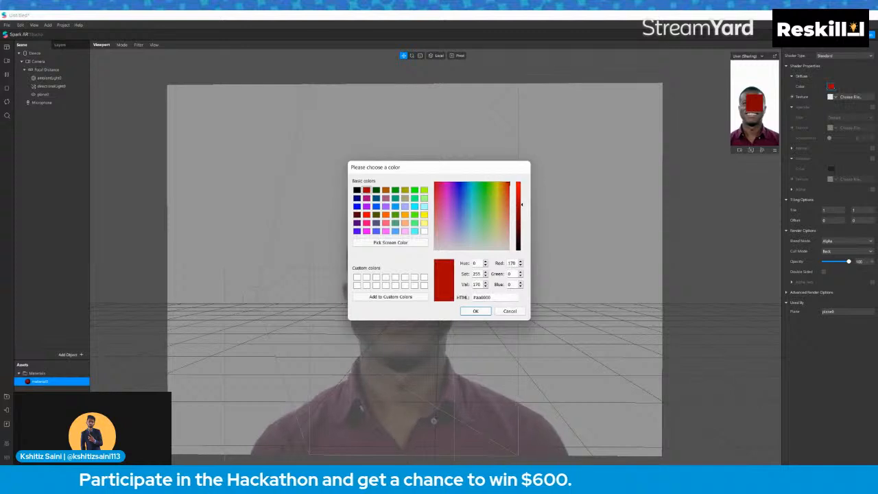
pyautogui.click(475, 311)
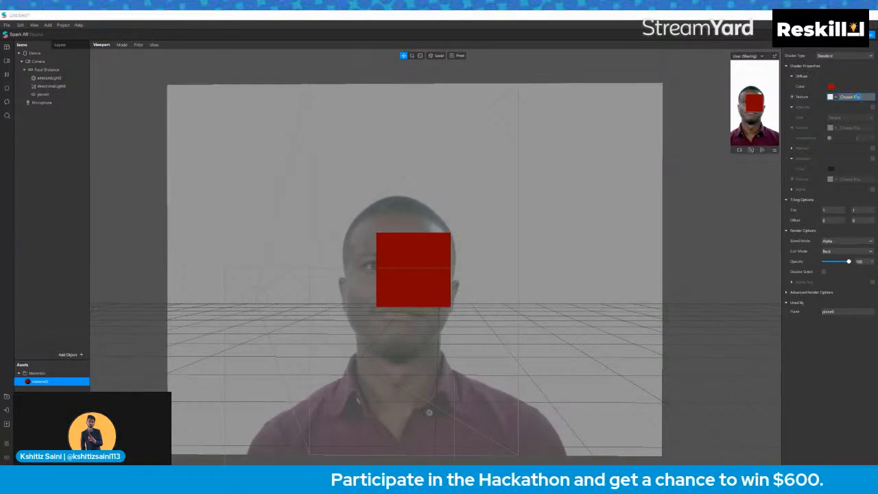
pyautogui.click(857, 96)
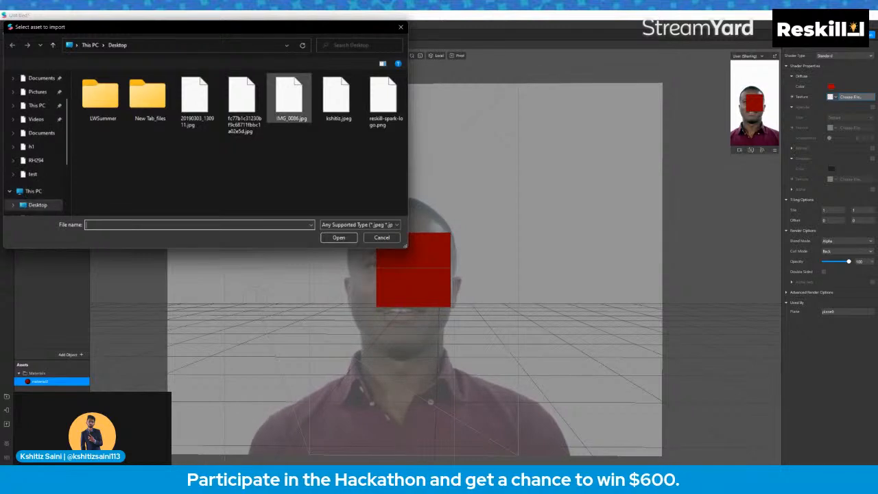
pyautogui.doubleClick(383, 103)
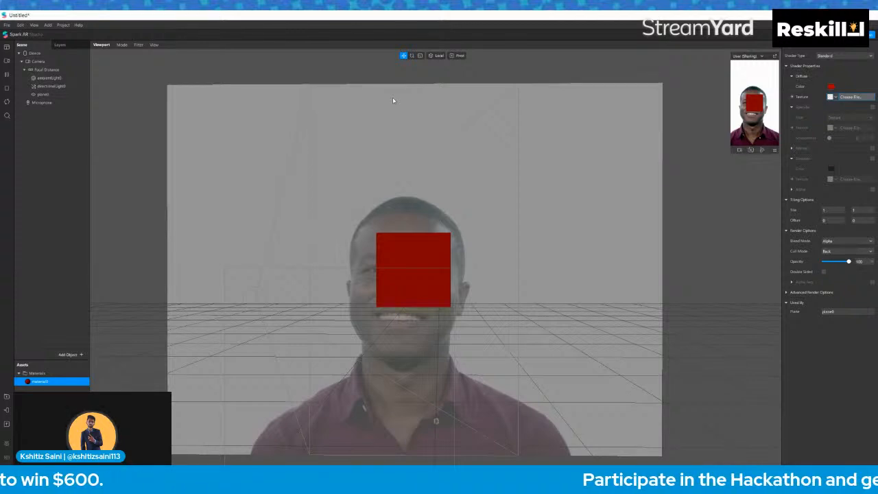
# Step: Move the logo plane above the man's head and to the right, to about 0.08 on X and 0.15 on Y
pyautogui.click(44, 94)
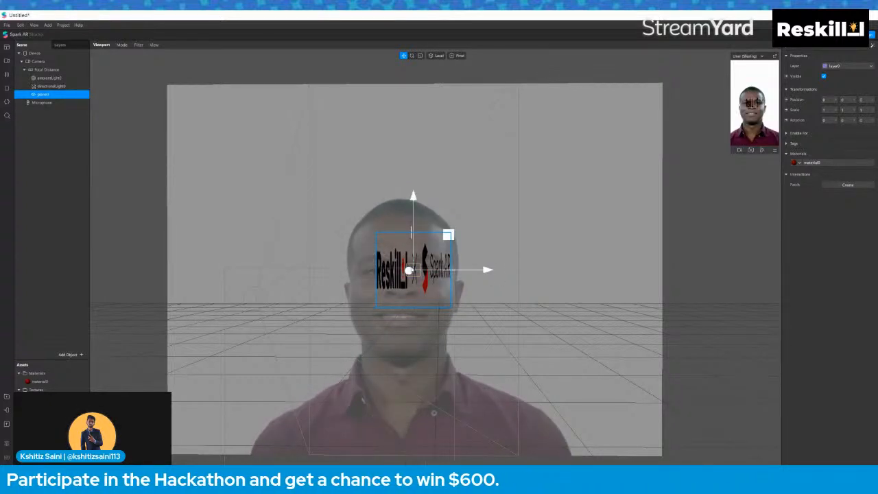
pyautogui.moveTo(413, 196); pyautogui.dragTo(418, 61)
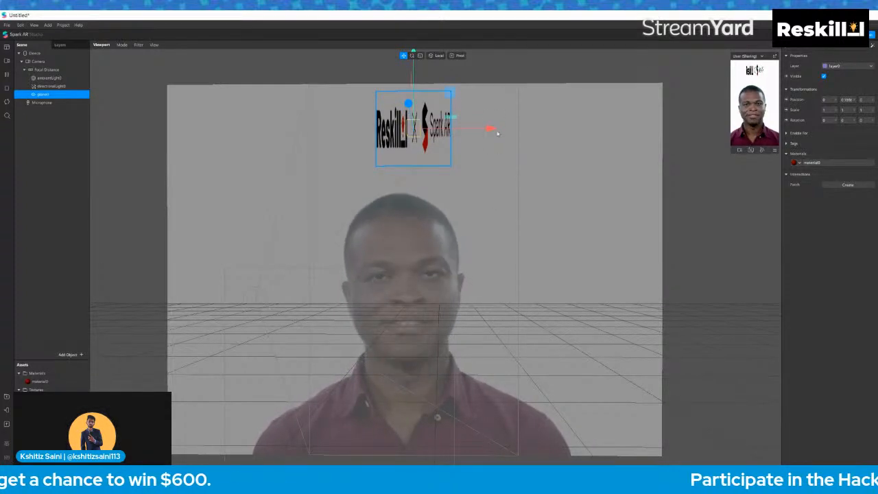
pyautogui.moveTo(498, 133); pyautogui.dragTo(543, 129)
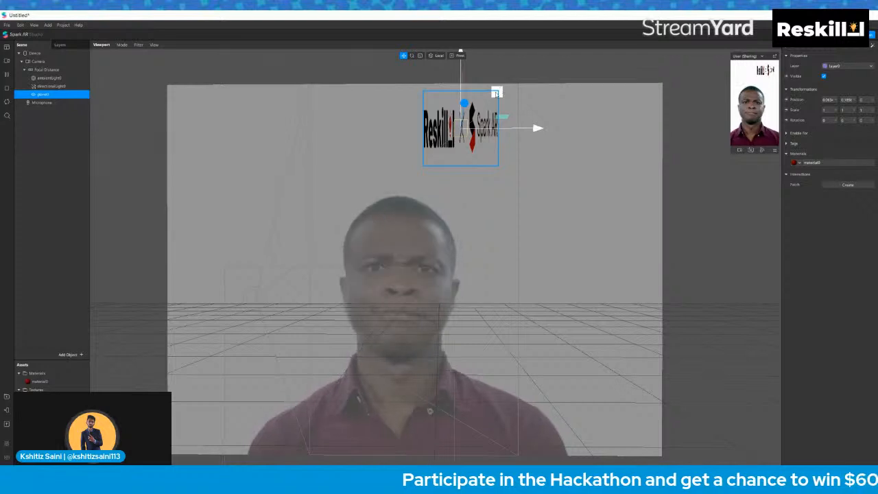
pyautogui.moveTo(496, 94)
pyautogui.mouseDown()
pyautogui.moveTo(497, 115)
pyautogui.moveTo(498, 97)
pyautogui.moveTo(496, 112)
pyautogui.moveTo(484, 108)
pyautogui.moveTo(513, 90)
pyautogui.mouseUp()
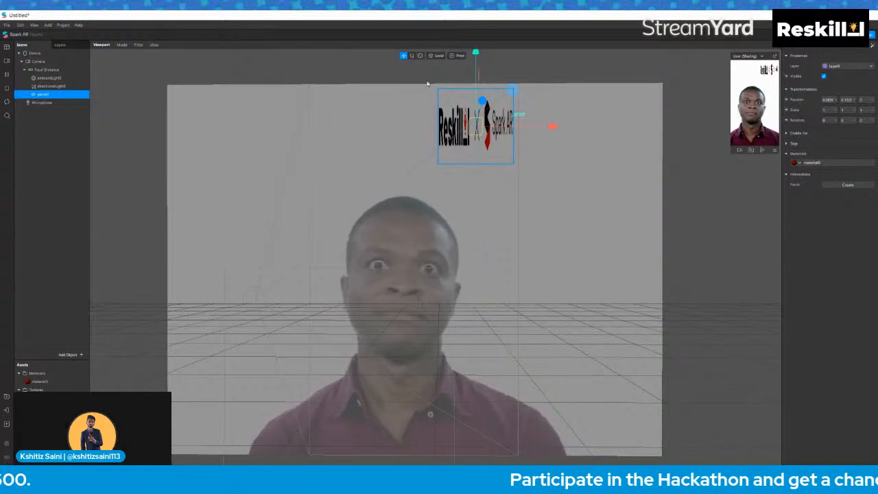
pyautogui.click(551, 183)
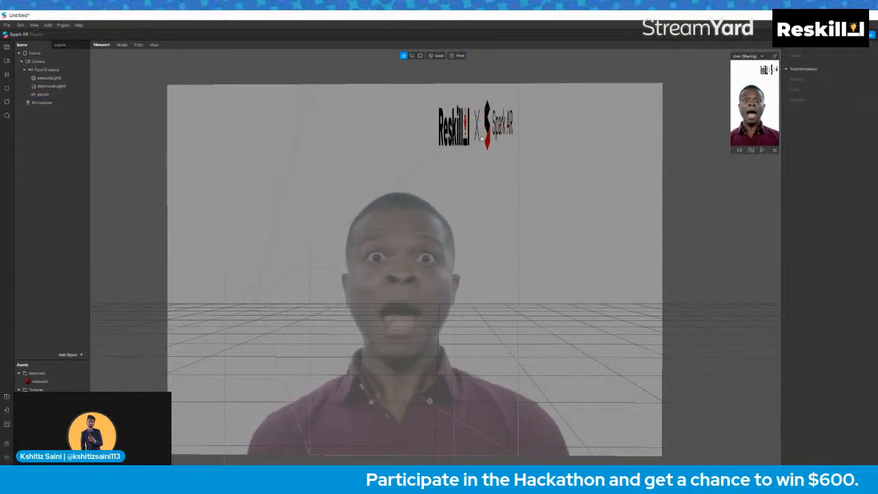
# Step: Scale the logo plane to about 1.7 on X and 0.44 on Y so the logo is wider and flatter
pyautogui.click(447, 136)
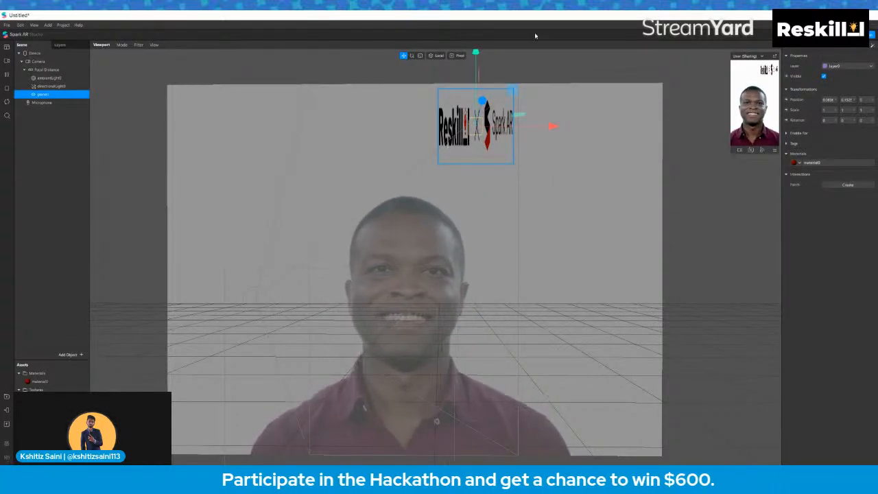
pyautogui.click(420, 55)
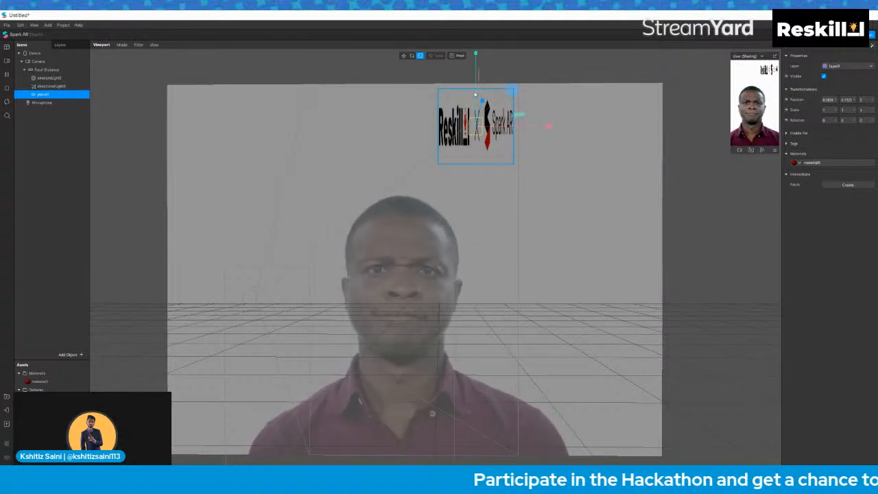
pyautogui.click(404, 56)
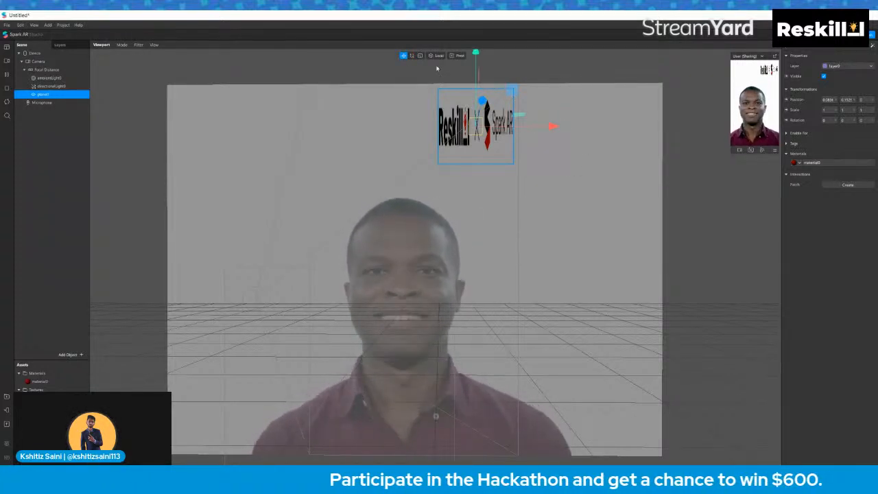
pyautogui.click(420, 56)
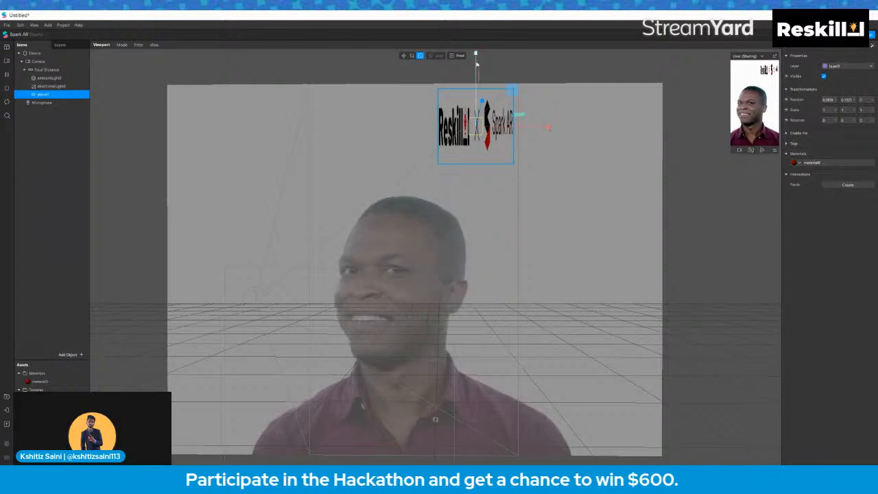
pyautogui.moveTo(476, 59); pyautogui.dragTo(480, 98)
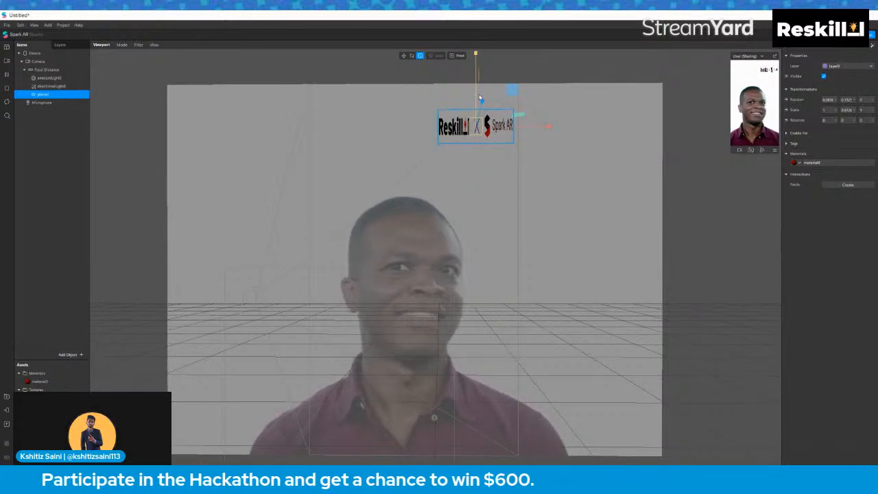
pyautogui.moveTo(550, 129); pyautogui.dragTo(604, 132)
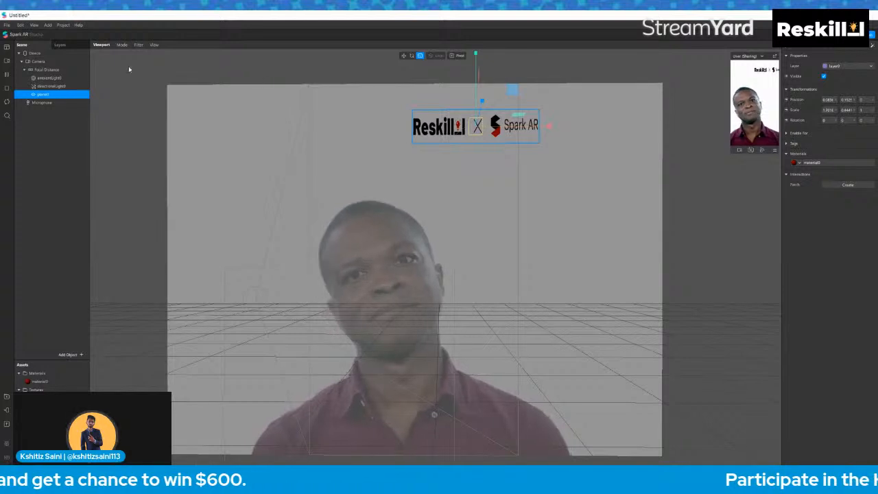
# Step: Move the resized logo plane slightly up and left, near the upper edge of the camera view
pyautogui.click(404, 55)
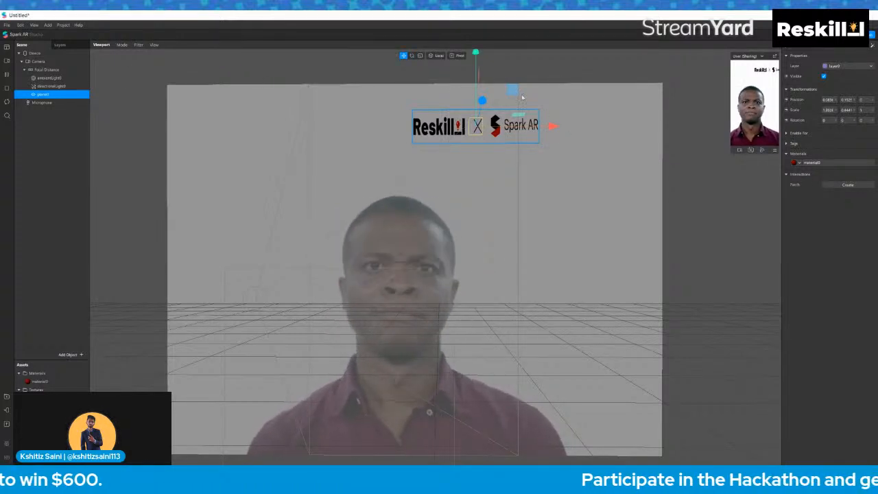
pyautogui.moveTo(515, 90); pyautogui.dragTo(492, 70)
pyautogui.click(613, 166)
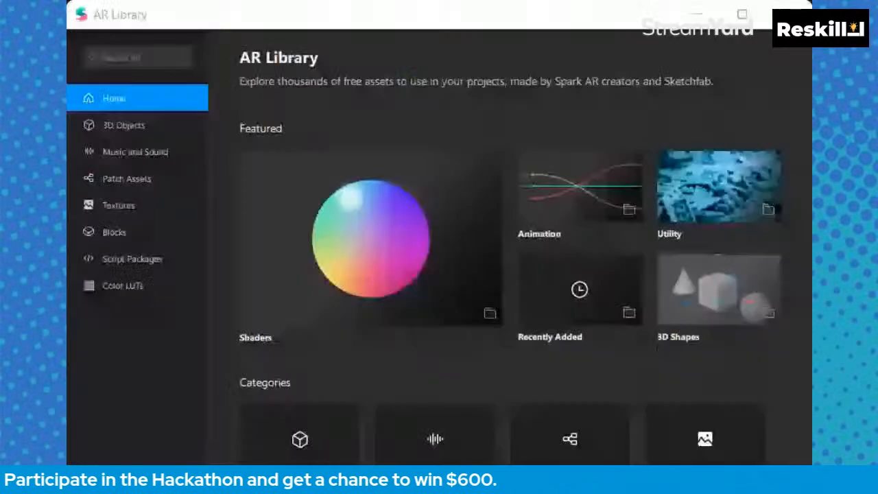
# Step: Search the AR Library for "gifts" and import the free Stack of Christmas Gifts 3D object
pyautogui.hotkey('alt', 'Tab')
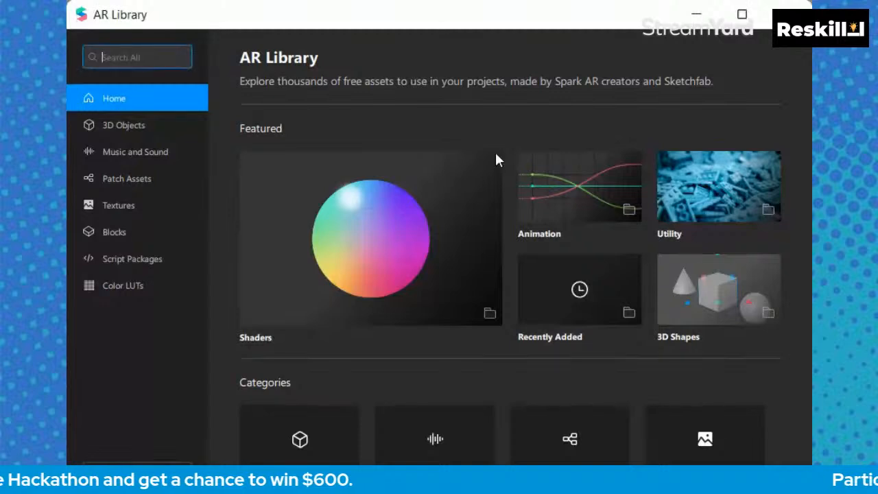
pyautogui.hotkey('alt', 'Tab')
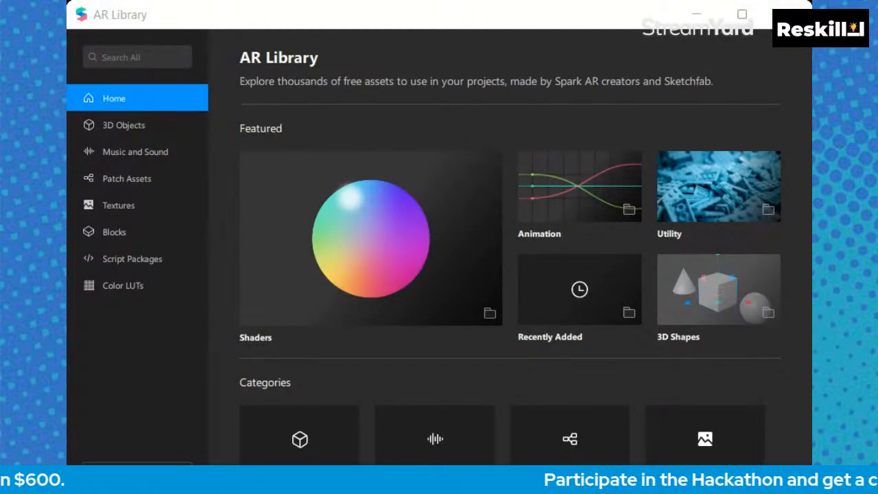
pyautogui.click(111, 58)
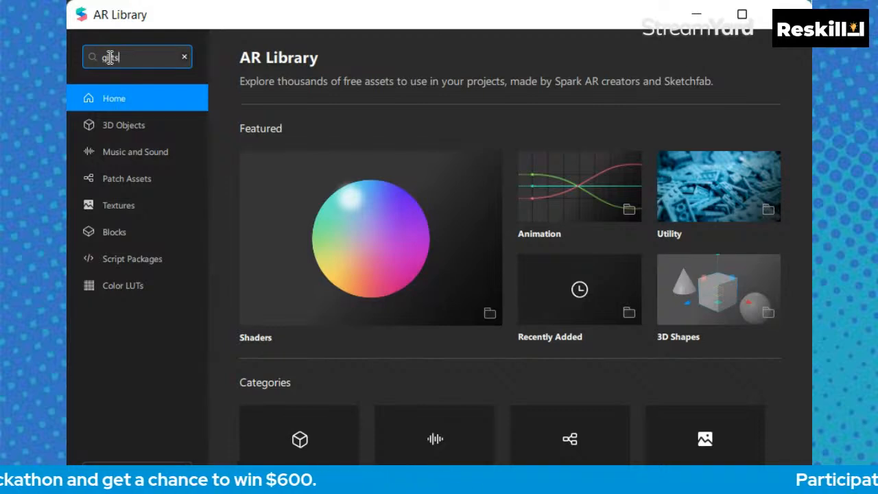
pyautogui.press('Return')
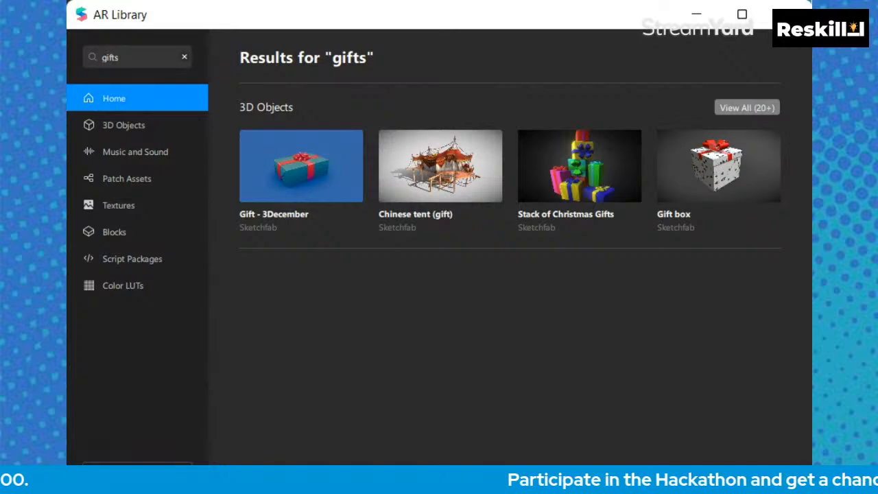
pyautogui.click(609, 175)
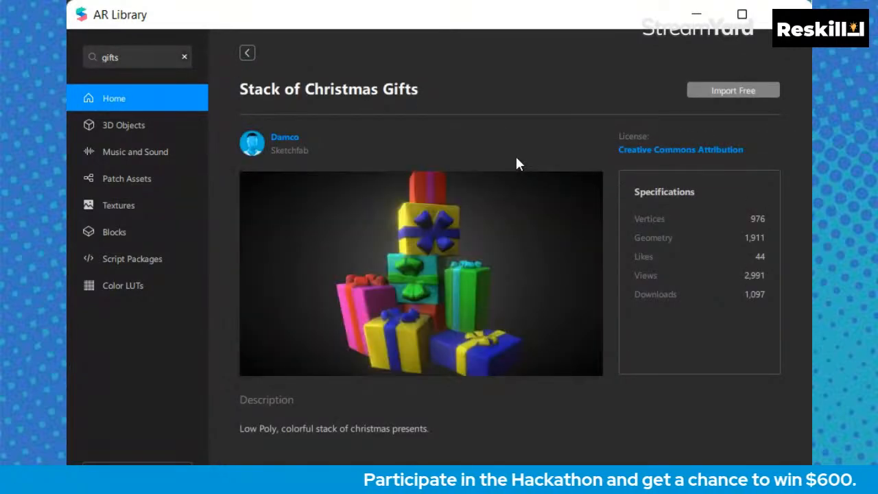
pyautogui.click(721, 93)
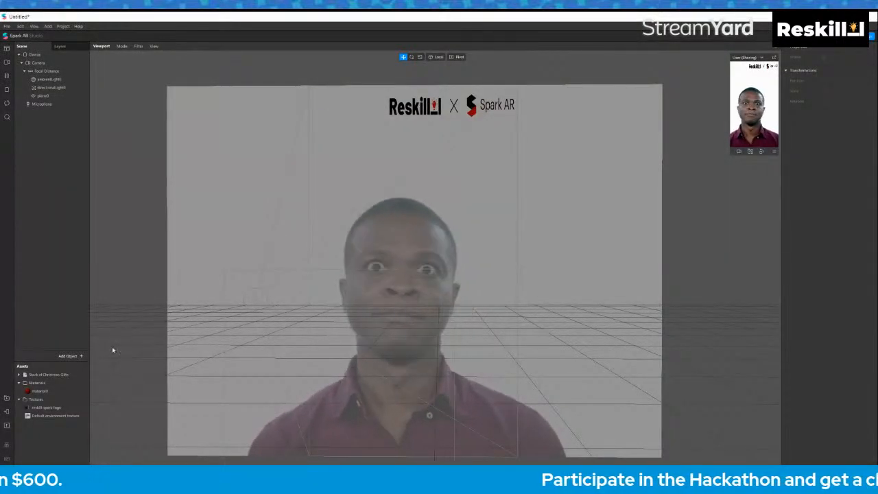
# Step: Add the Stack of Christmas Gifts asset to the scene under Focal Distance and scale it to 0.05 on X, Y and Z
pyautogui.click(42, 374)
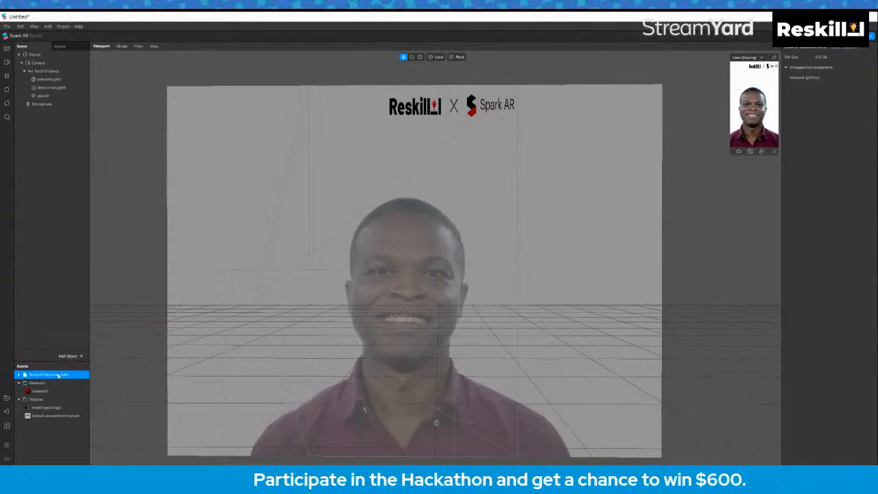
pyautogui.moveTo(45, 375); pyautogui.dragTo(59, 80)
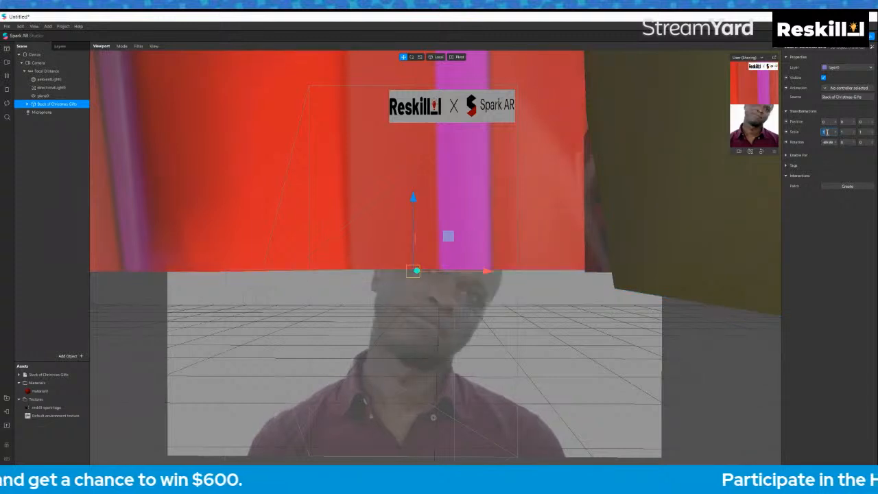
pyautogui.write('.05')
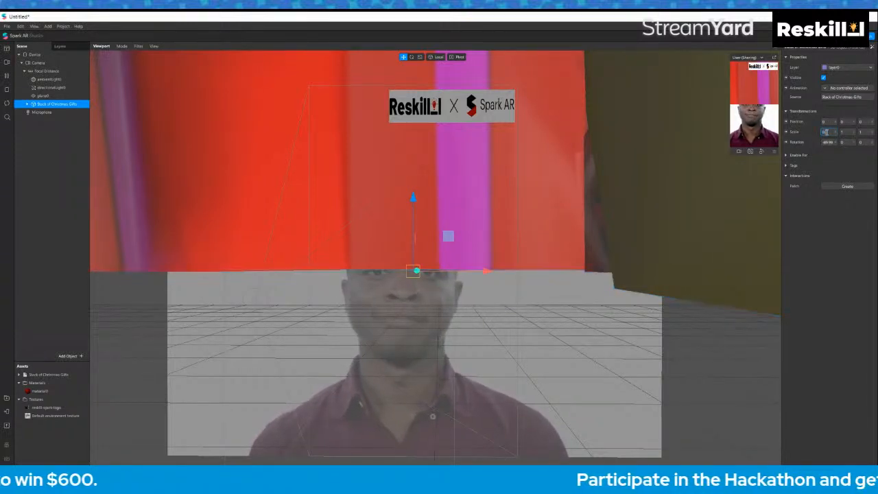
pyautogui.press('Tab')
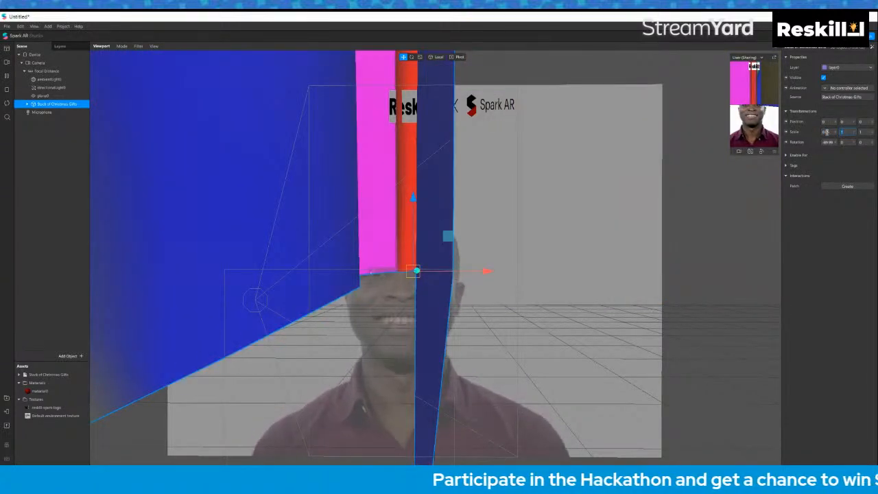
pyautogui.write('.05')
pyautogui.press('Tab')
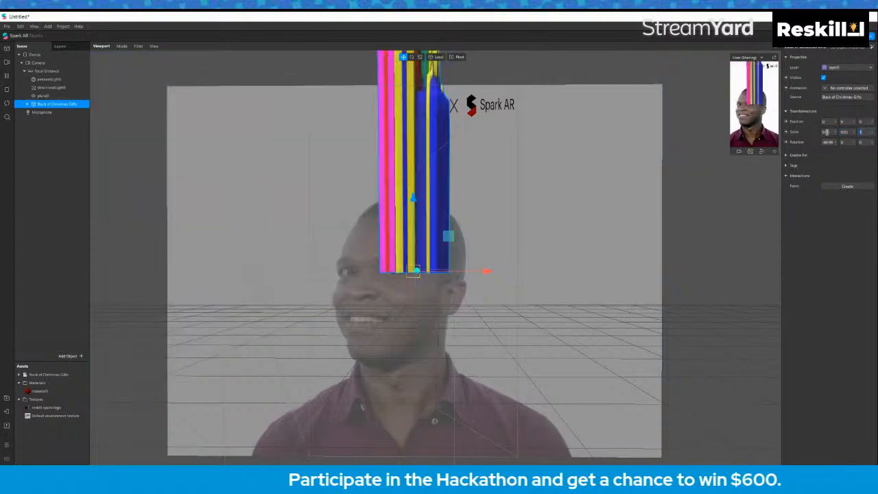
pyautogui.write('0.05')
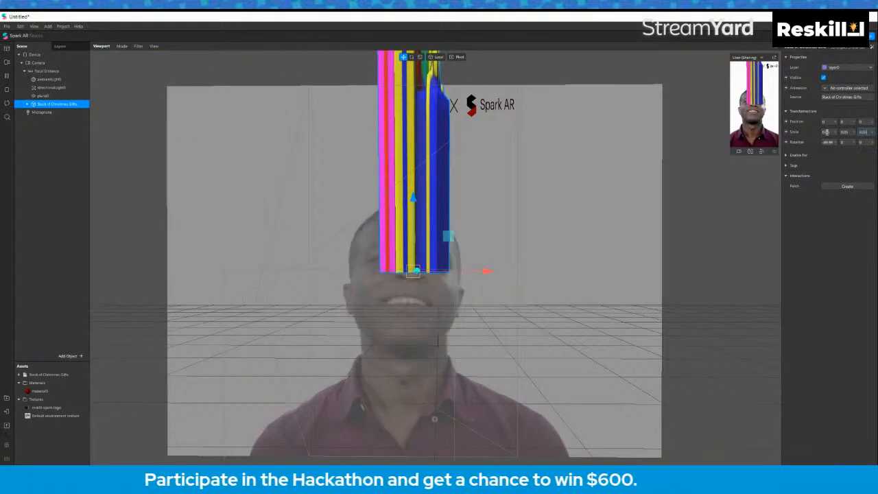
pyautogui.press('Return')
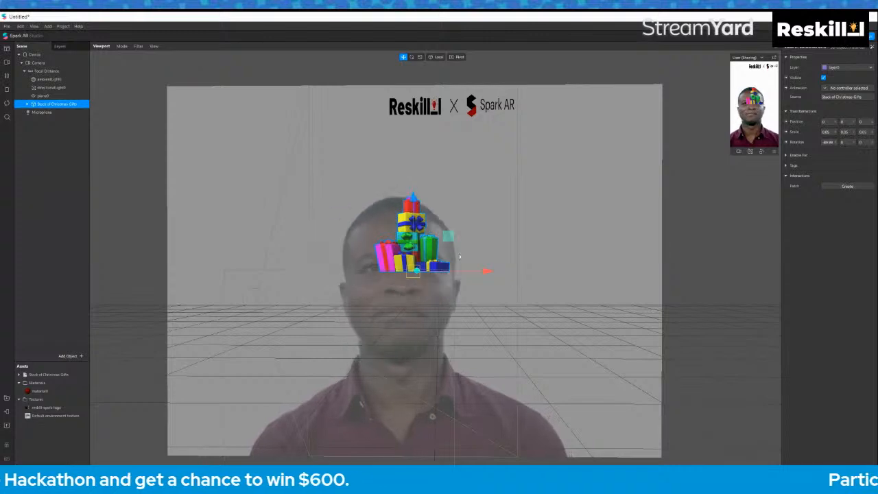
# Step: Move the gift stack up and slightly to the left so it sits on top of the man's head
pyautogui.moveTo(450, 236); pyautogui.dragTo(440, 190)
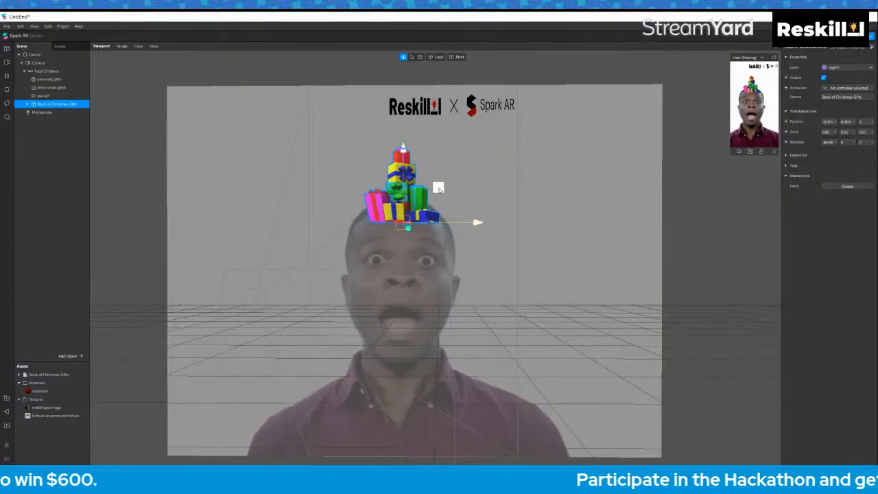
pyautogui.click(596, 273)
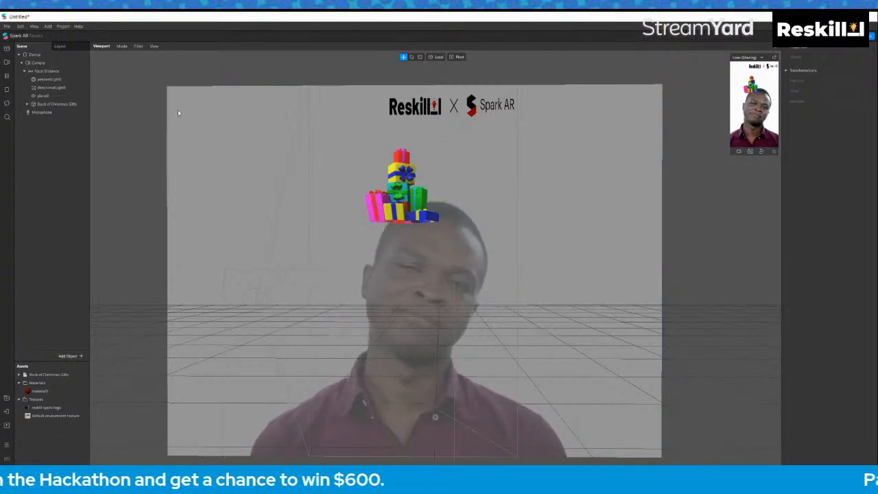
# Step: Insert a Face Tracker into the scene and nest the Stack of Christmas Gifts under it
pyautogui.click(81, 356)
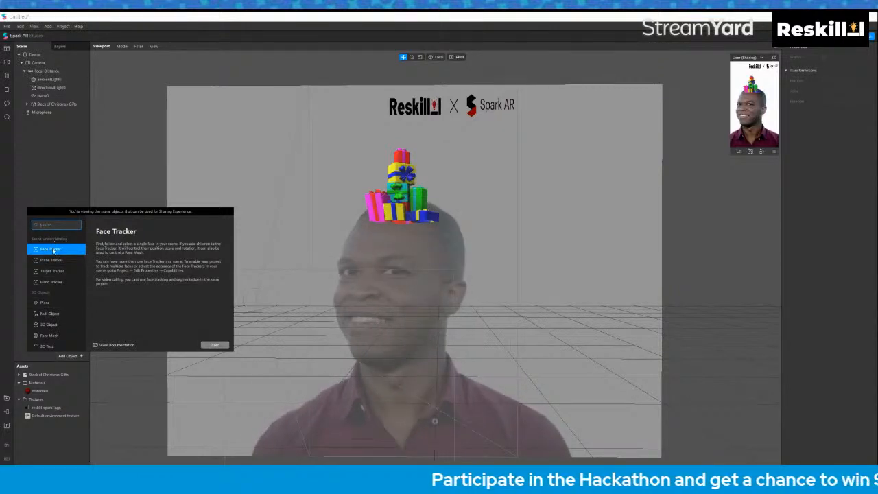
pyautogui.click(215, 345)
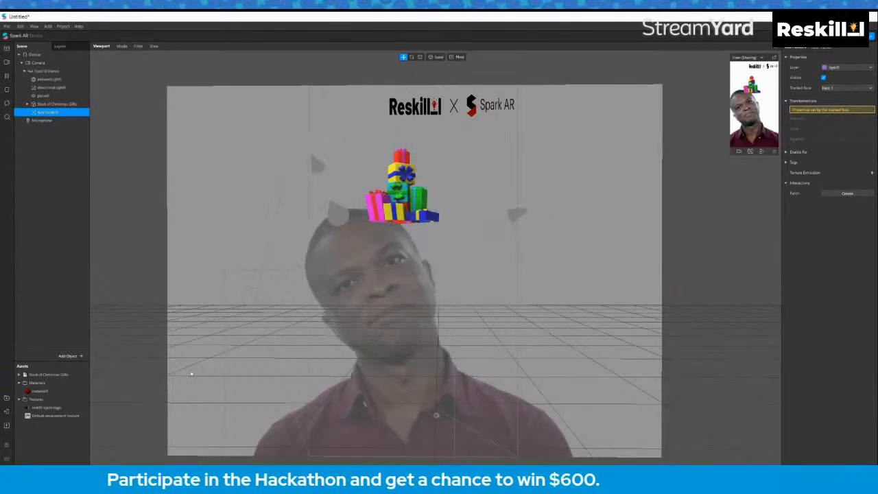
pyautogui.click(59, 104)
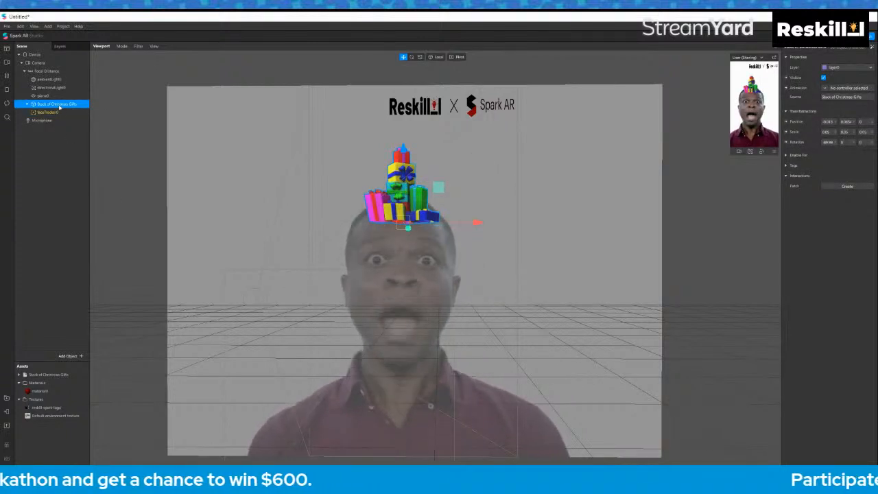
pyautogui.moveTo(59, 107)
pyautogui.mouseDown()
pyautogui.moveTo(72, 112)
pyautogui.moveTo(63, 114)
pyautogui.mouseUp()
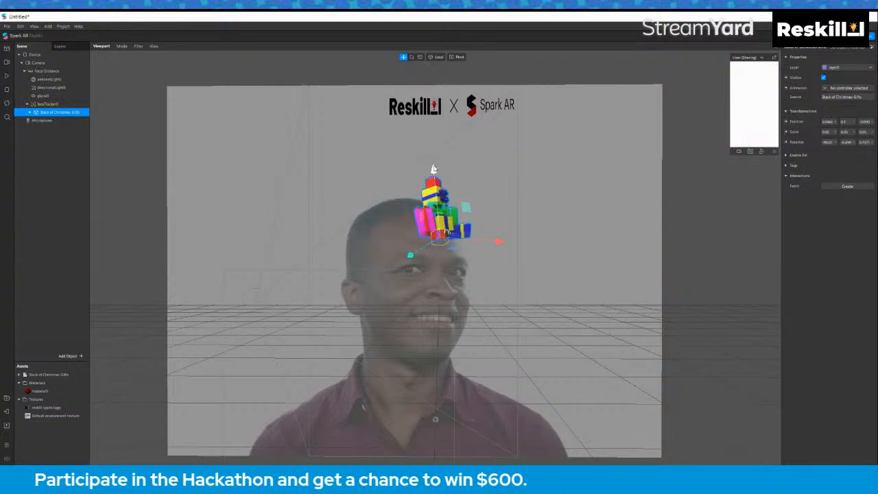
# Step: Raise the face-tracked gift stack slightly along its vertical axis and deselect it
pyautogui.moveTo(434, 172); pyautogui.dragTo(434, 160)
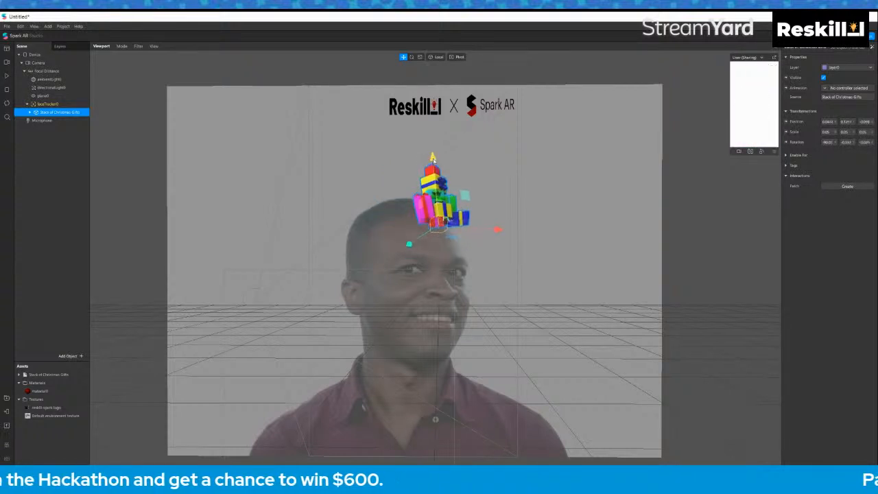
pyautogui.click(44, 166)
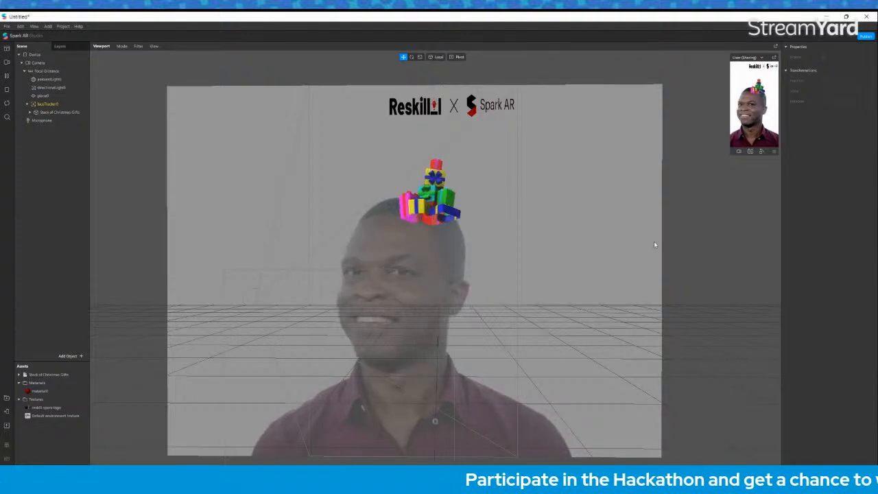
# Step: Upload the project for publishing with the Publish new effect option and close the upload dialog
pyautogui.click(3, 27)
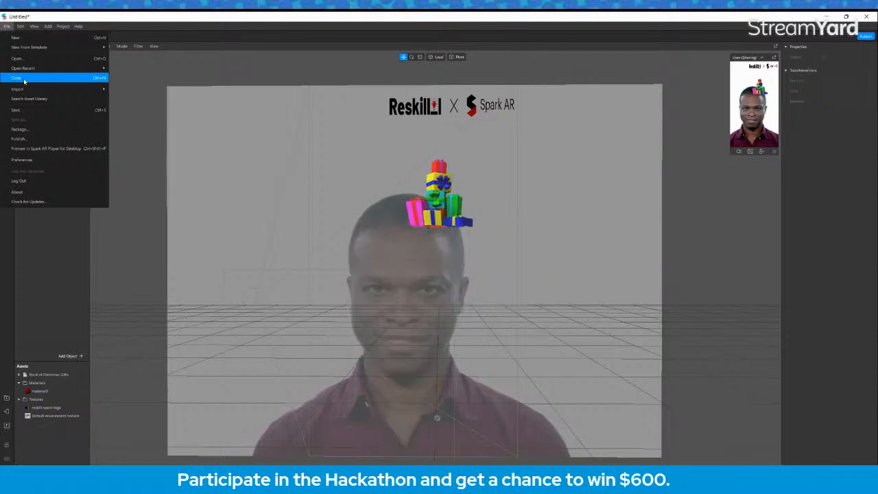
pyautogui.click(21, 139)
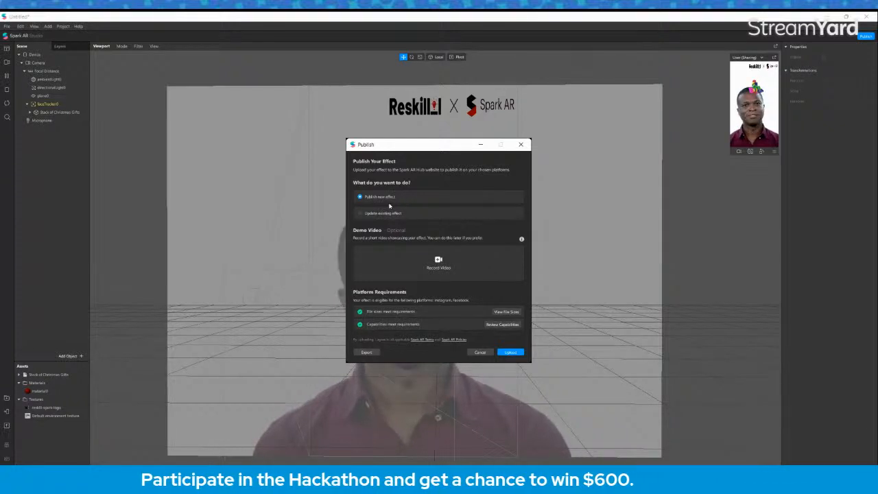
pyautogui.click(381, 213)
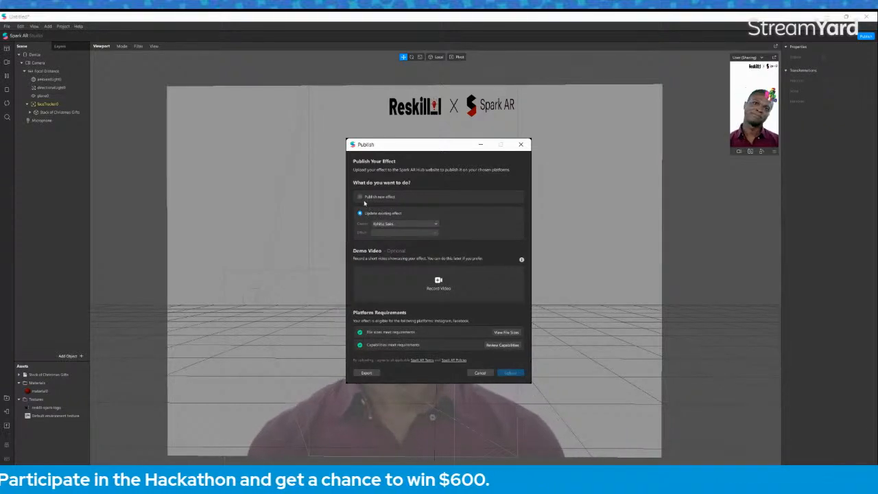
pyautogui.click(364, 200)
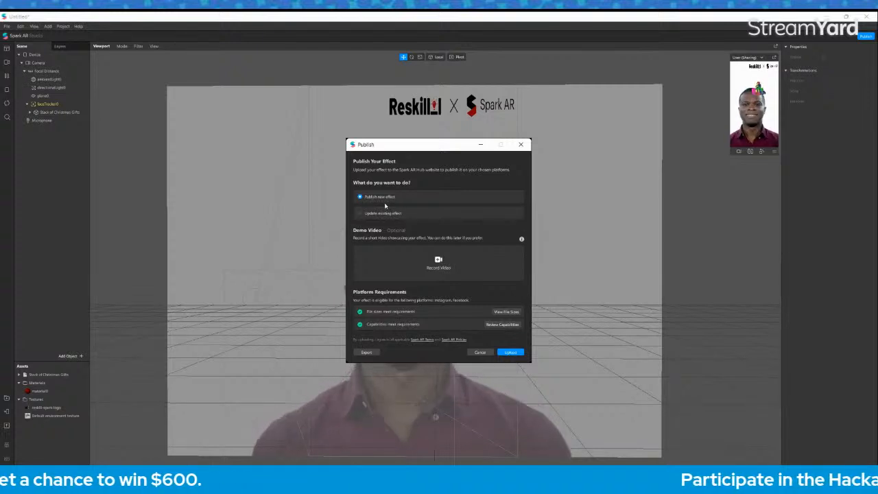
pyautogui.click(511, 352)
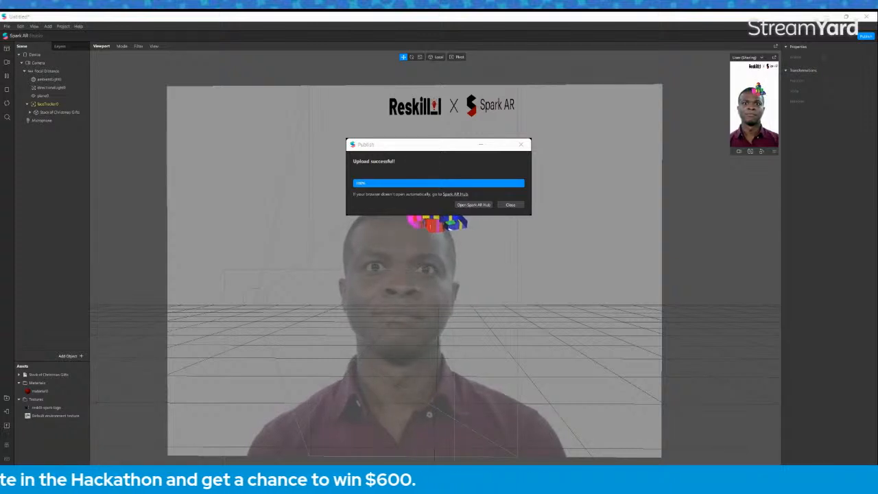
pyautogui.click(509, 204)
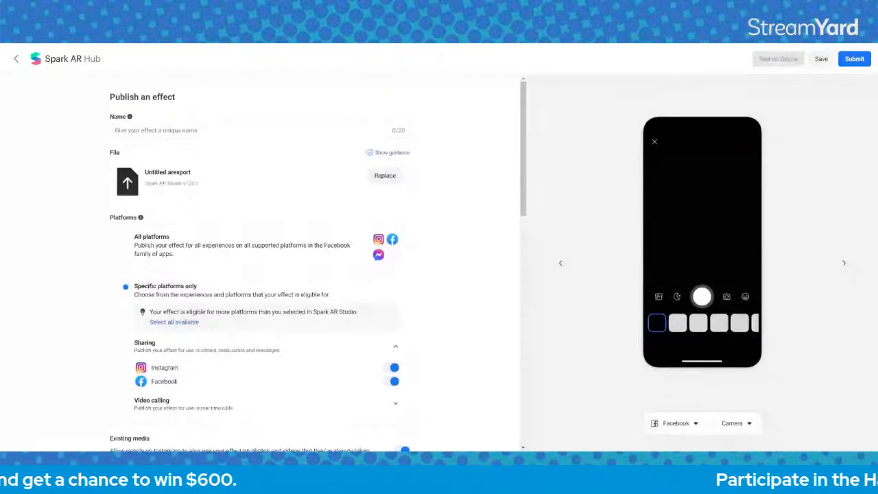
# Step: Name the effect "testing" in the Spark AR Hub publishing form and set it to publish on all platforms
pyautogui.scroll(-10, 324, 220)
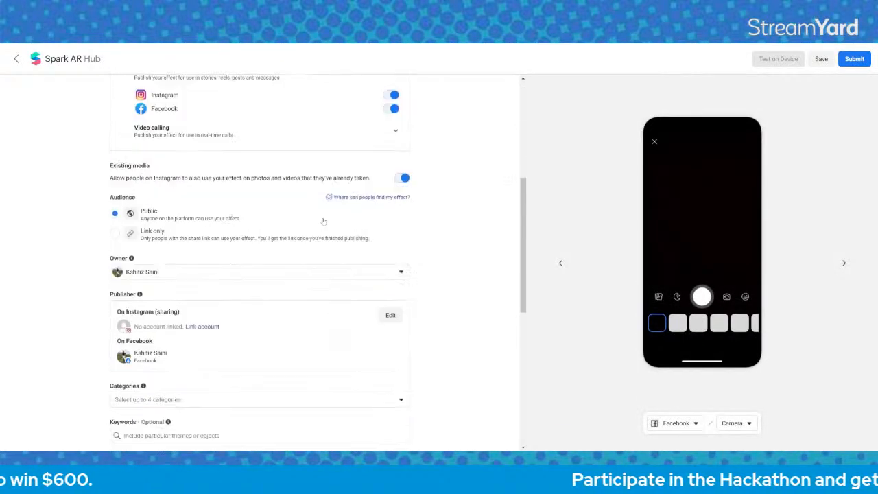
pyautogui.scroll(10, 322, 222)
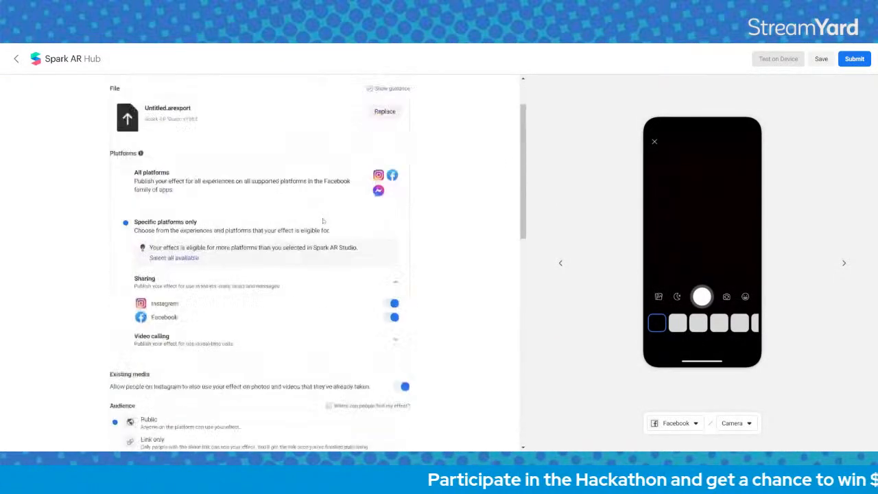
pyautogui.click(242, 132)
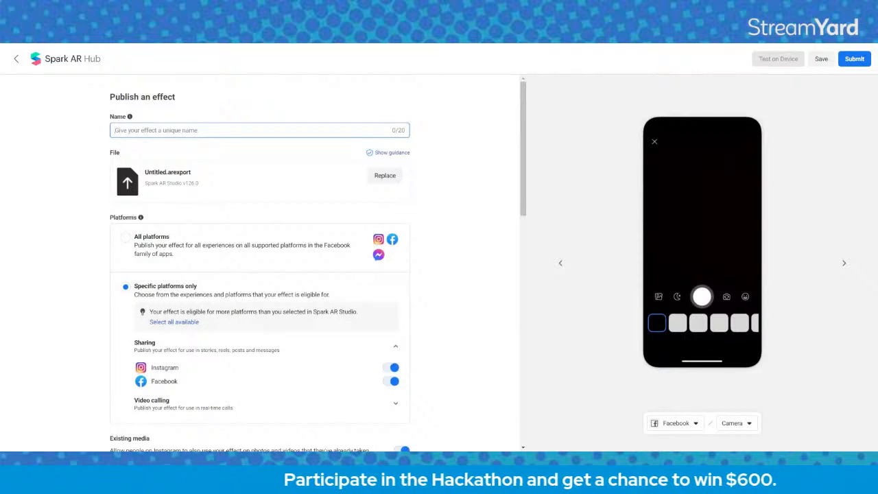
pyautogui.write('testing')
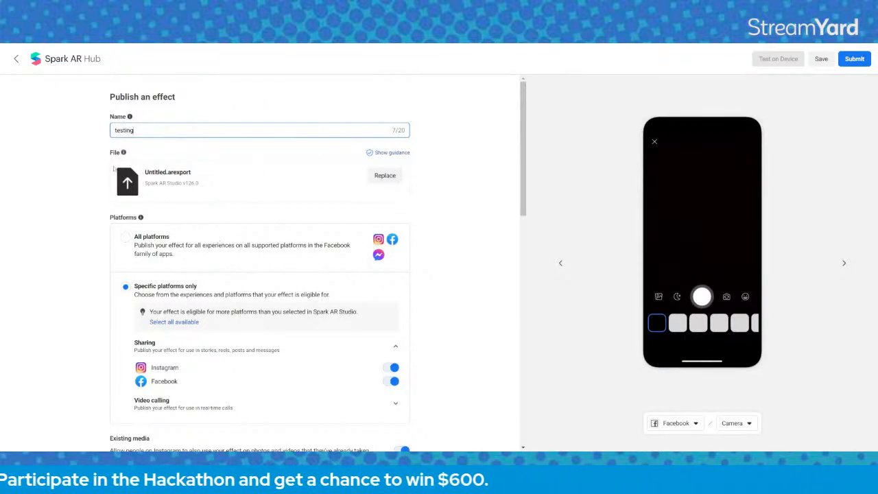
pyautogui.scroll(-1, 137, 203)
pyautogui.click(123, 196)
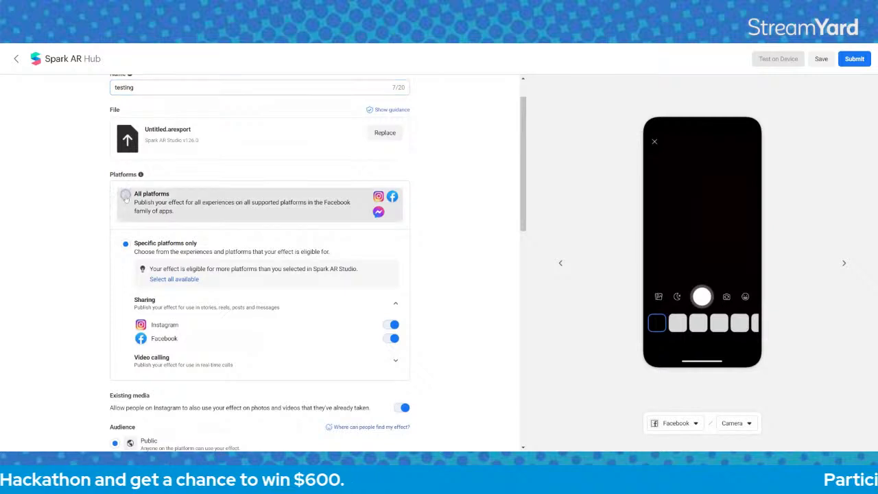
# Step: Select the categories Immersive, World AR, Games and Appearance for the effect
pyautogui.scroll(-3, 84, 214)
pyautogui.scroll(-2, 119, 209)
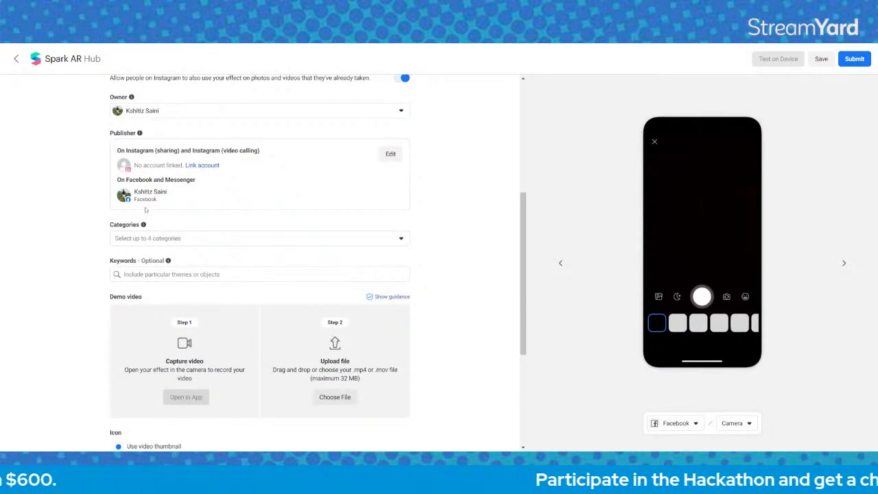
pyautogui.click(178, 238)
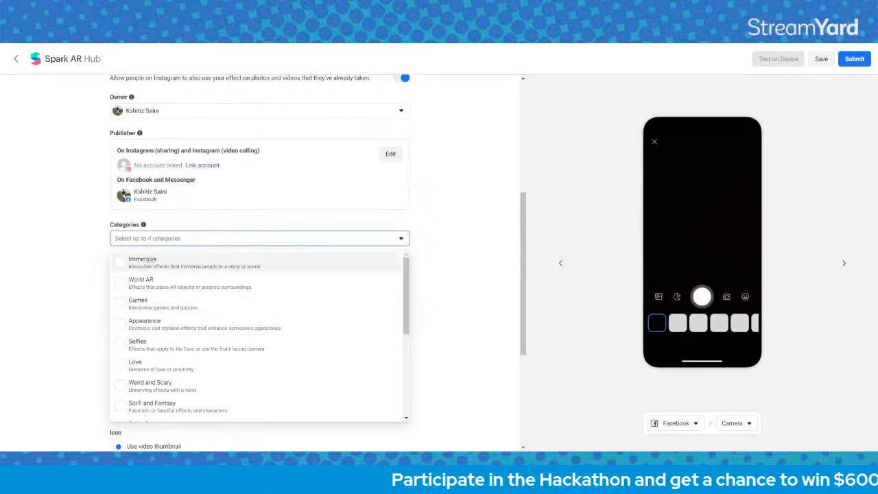
pyautogui.click(131, 262)
pyautogui.click(120, 287)
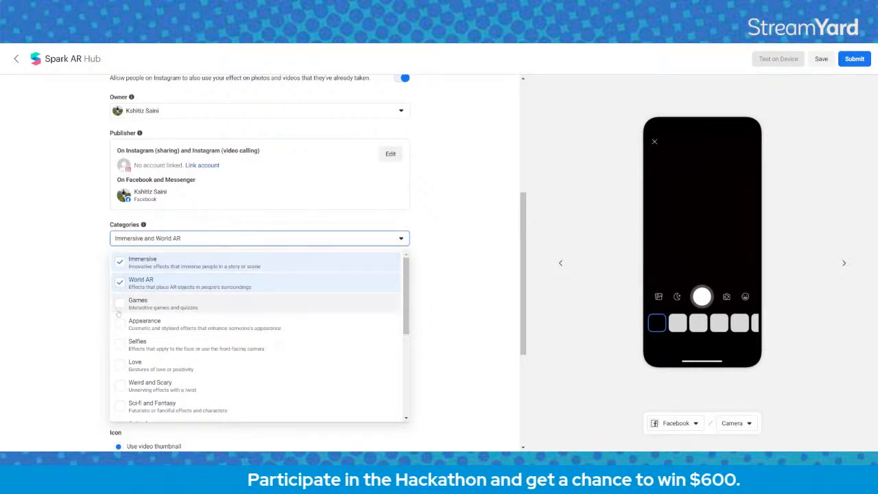
pyautogui.click(118, 306)
pyautogui.click(121, 325)
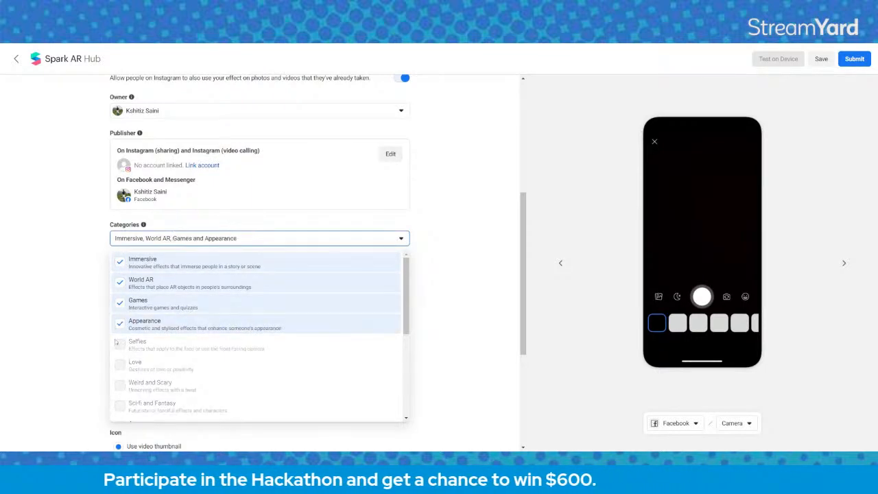
# Step: Clear all four selected categories, look through the remaining category options and close the list
pyautogui.click(120, 324)
pyautogui.click(120, 304)
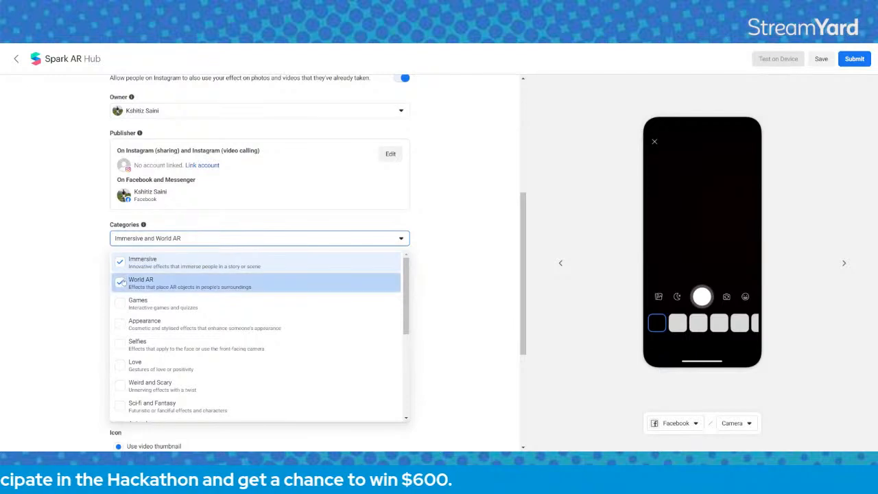
pyautogui.click(120, 284)
pyautogui.click(120, 263)
pyautogui.scroll(-5, 308, 326)
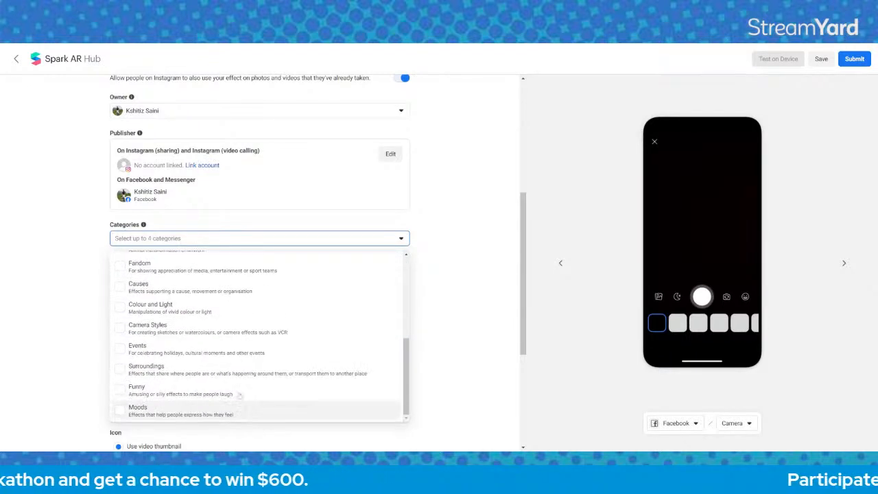
pyautogui.click(56, 307)
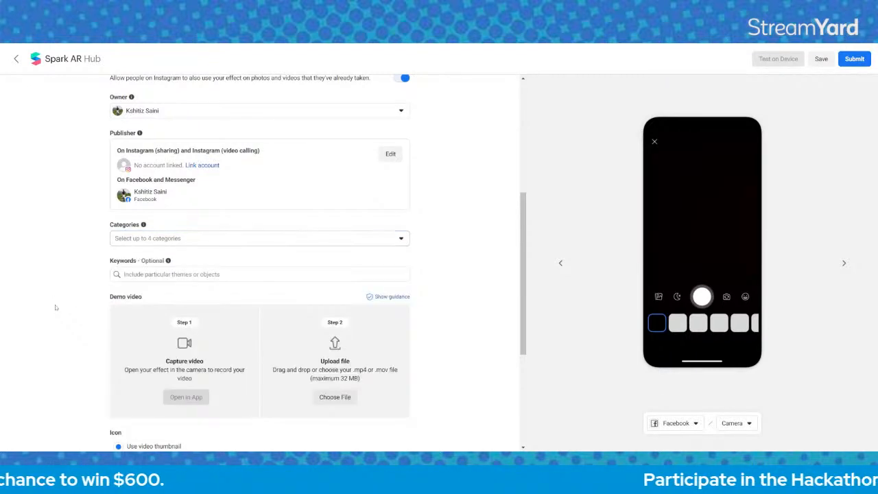
# Step: Examine the demo video, icon, collaborators and legal agreement sections and the review-time note at the end of the form
pyautogui.scroll(-2, 56, 307)
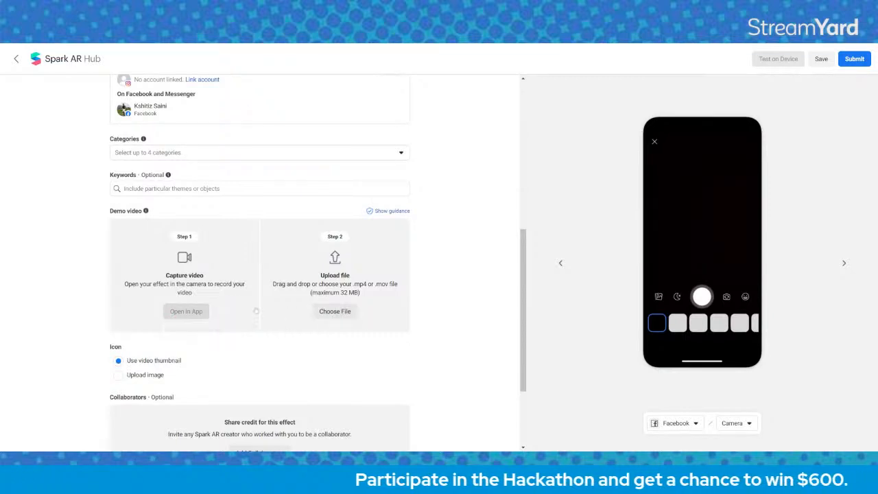
pyautogui.scroll(-2, 30, 277)
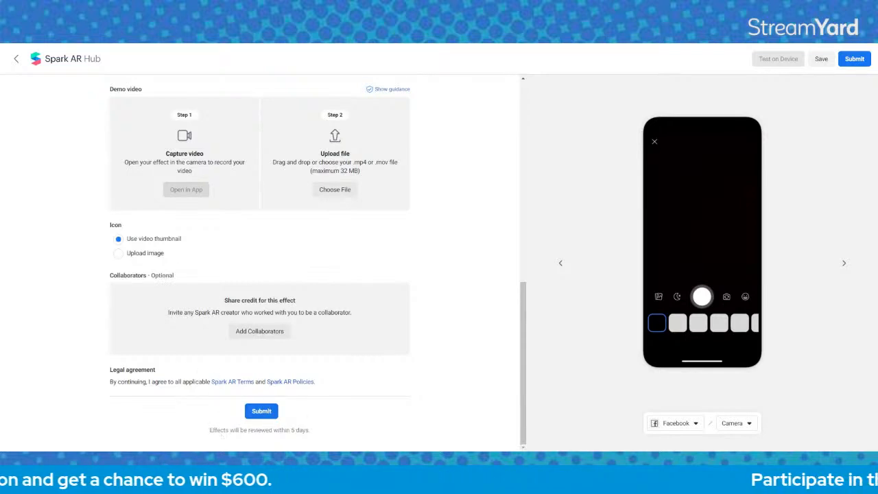
pyautogui.tripleClick(222, 432)
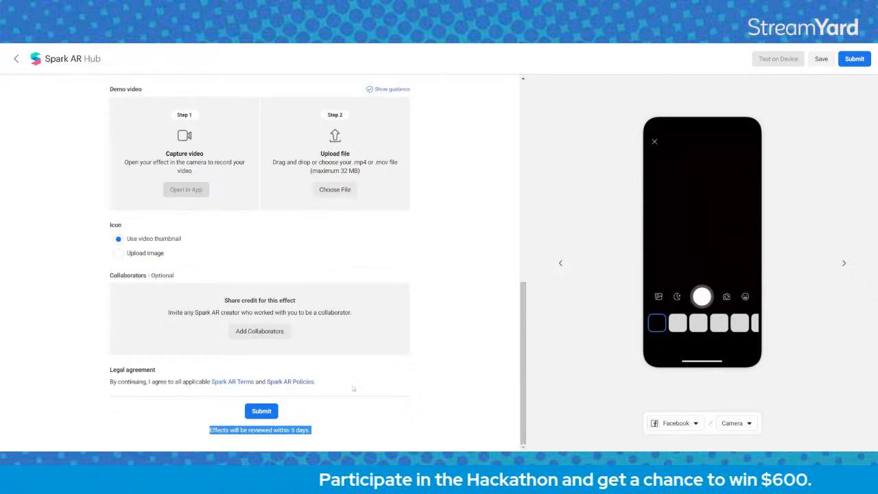
pyautogui.click(400, 360)
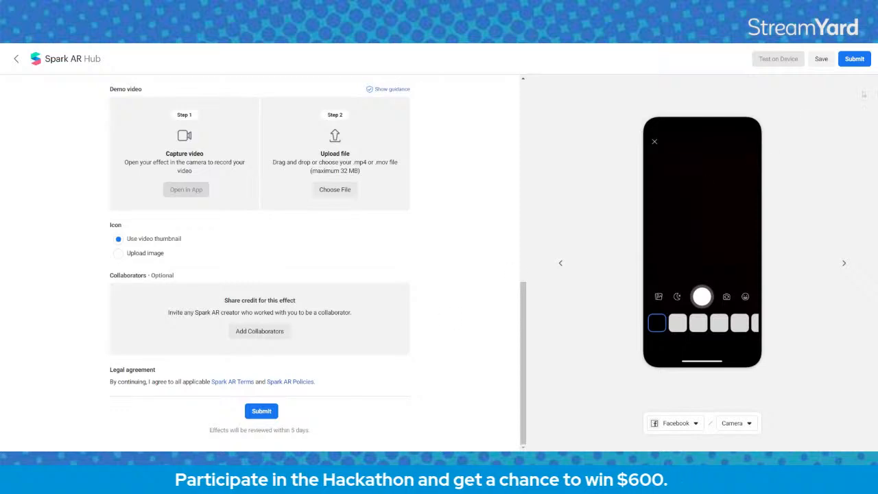